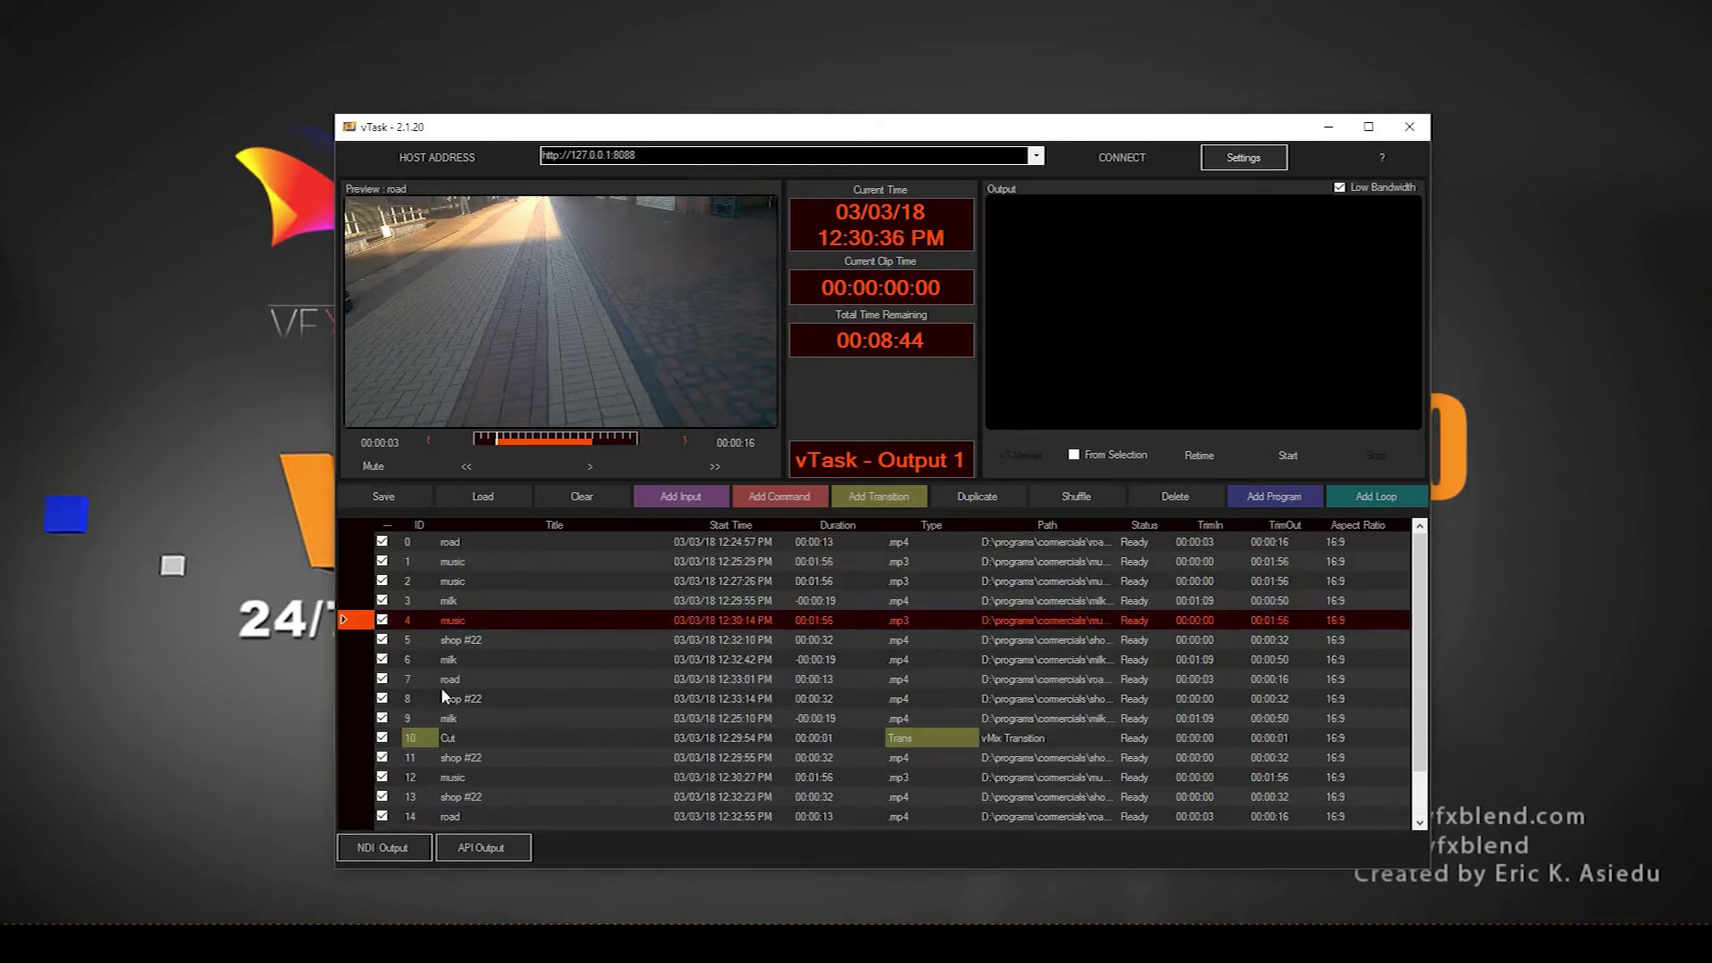
Delete playlist rows 10–17, then clear and confirm removal of the old playlist
left_click(463, 743)
scroll(559, 772, "down", 1)
left_click(455, 819, "shift")
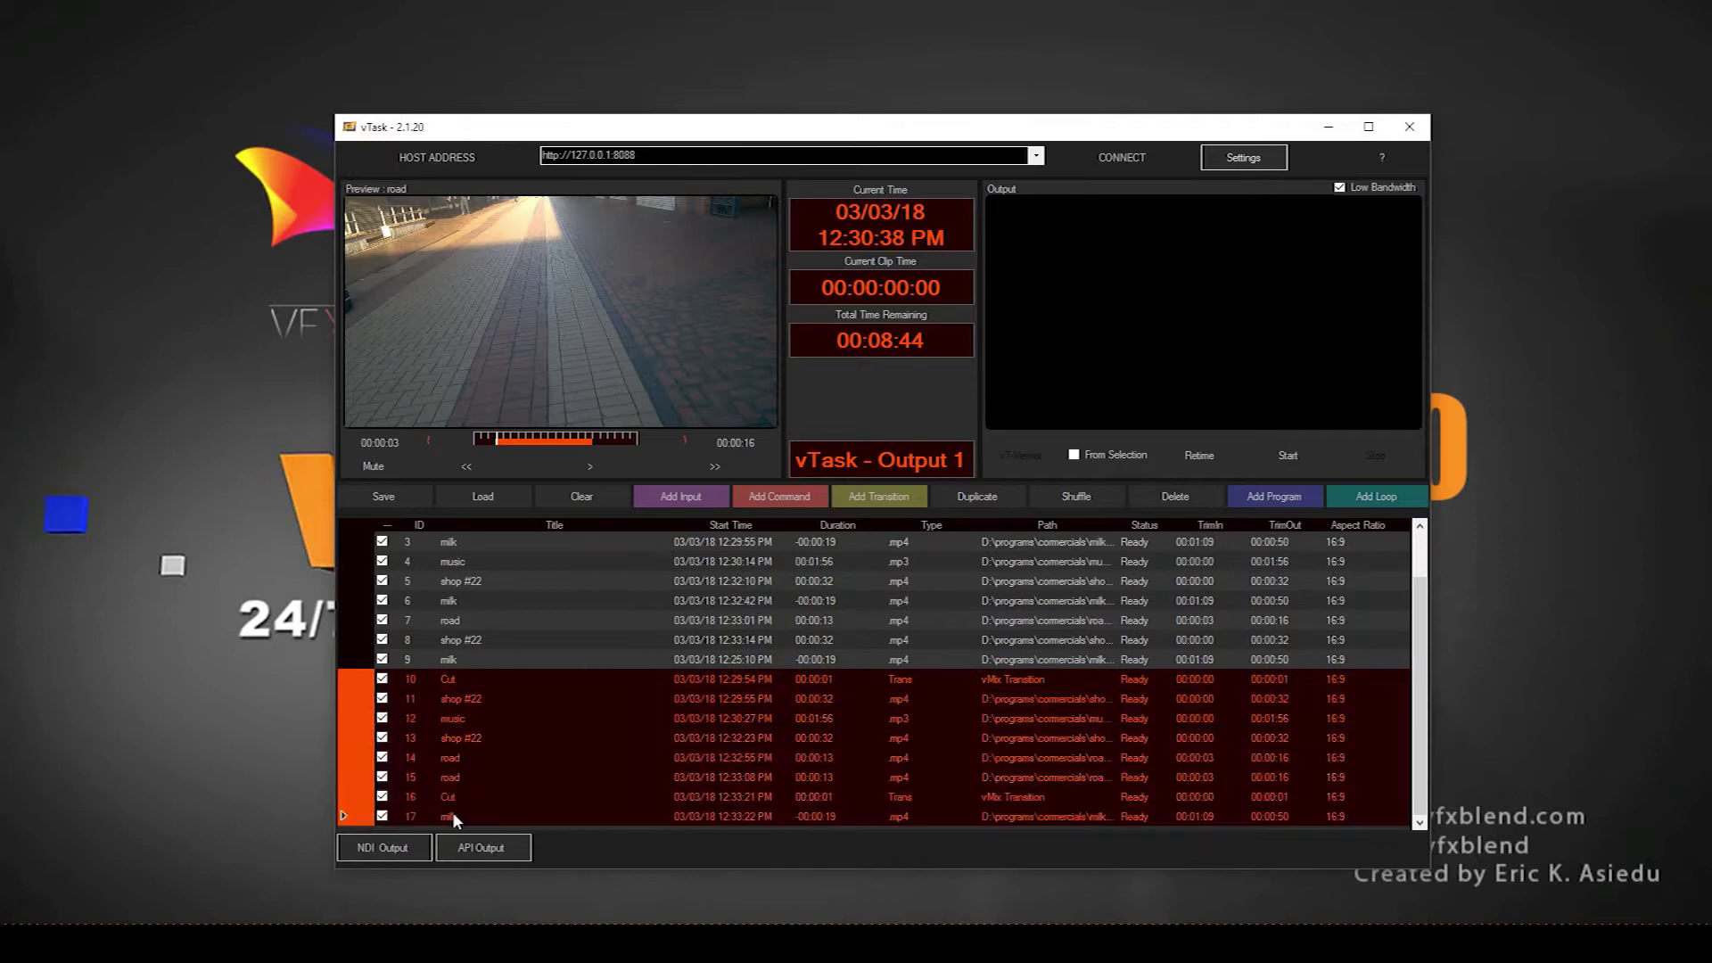
left_click(1136, 500)
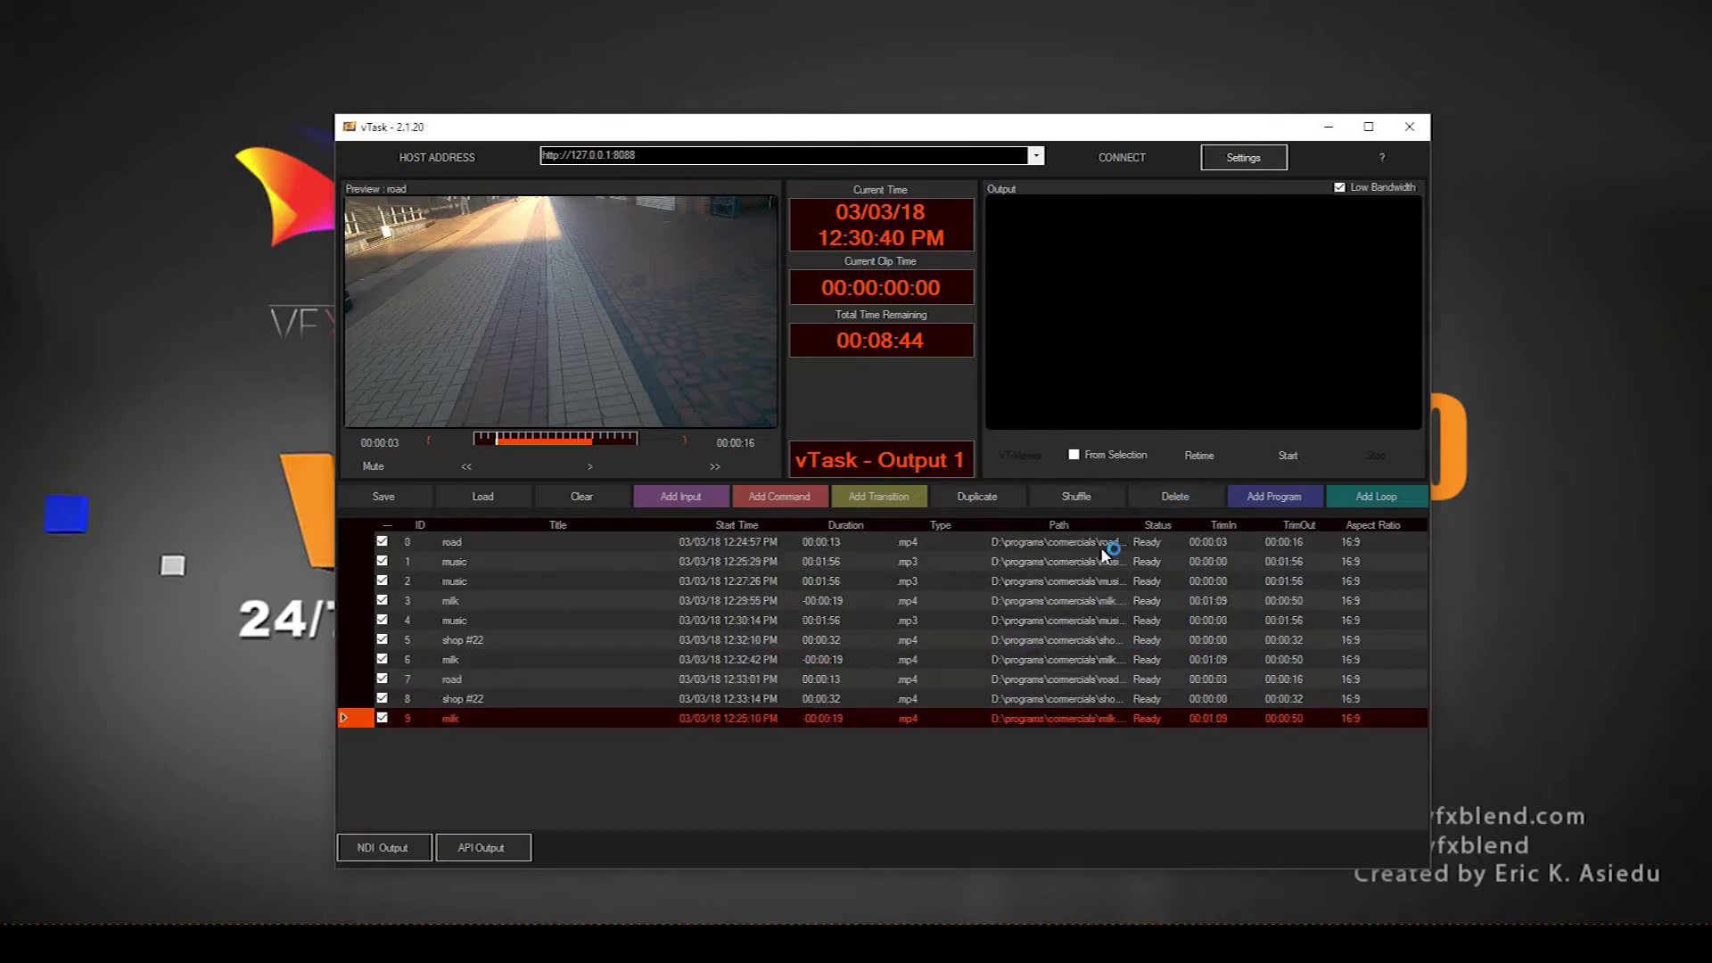
left_click(476, 550)
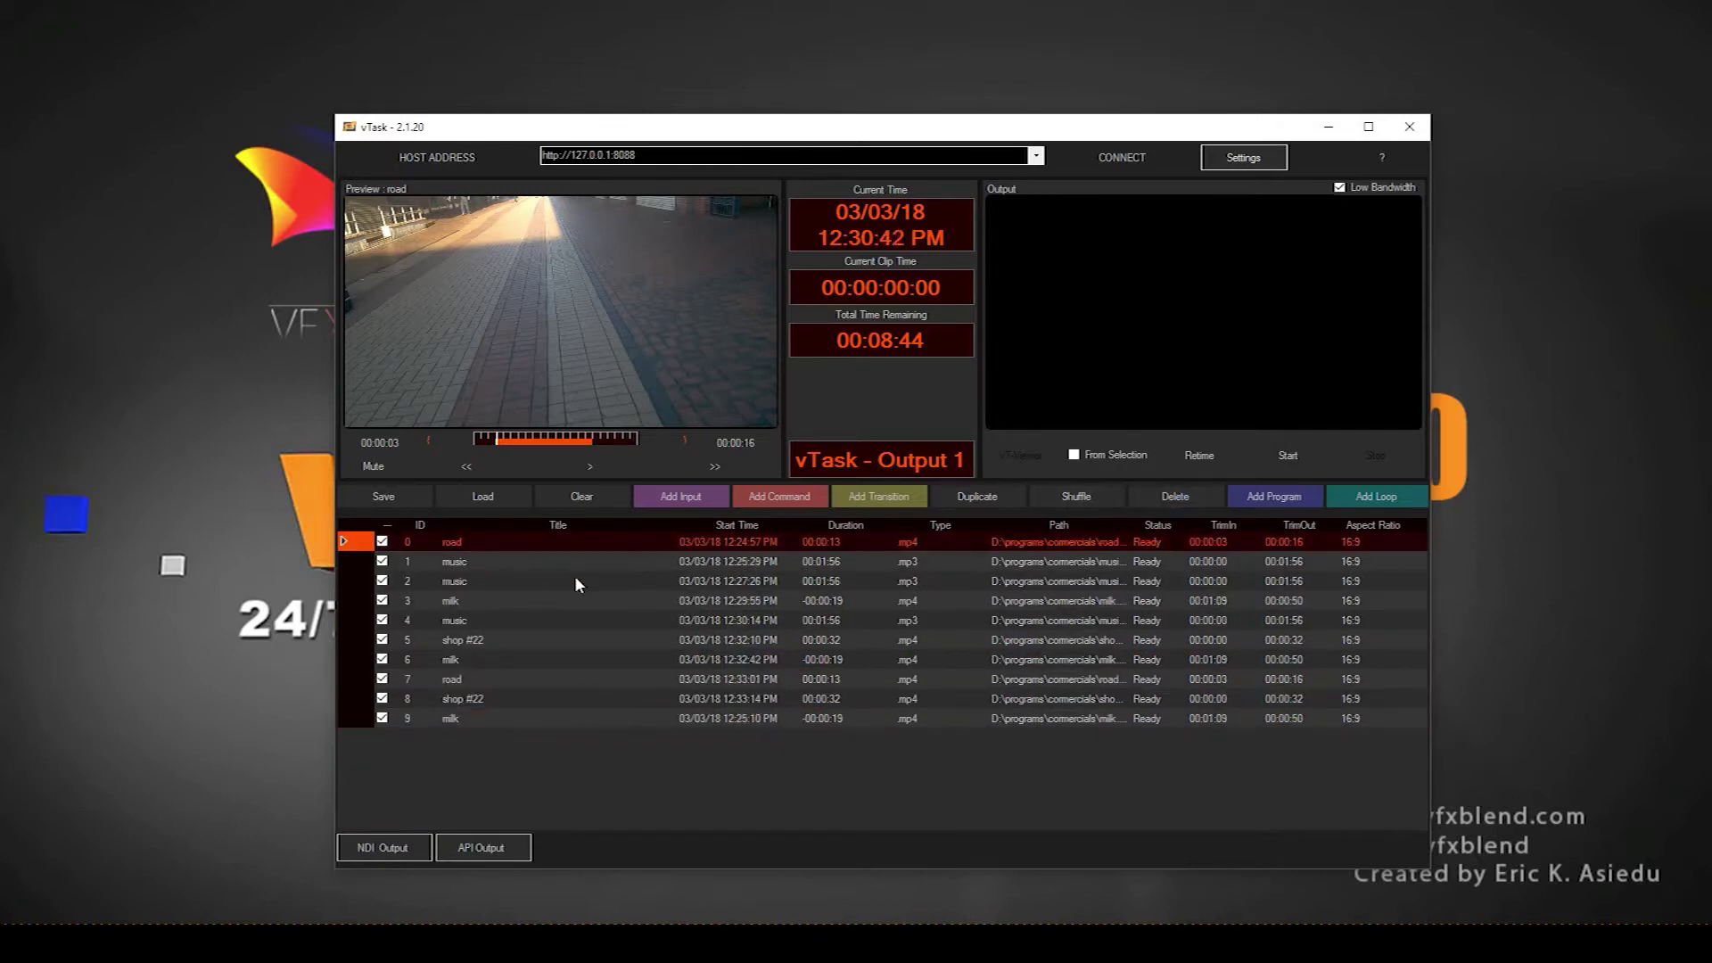
left_click(581, 498)
left_click(867, 539)
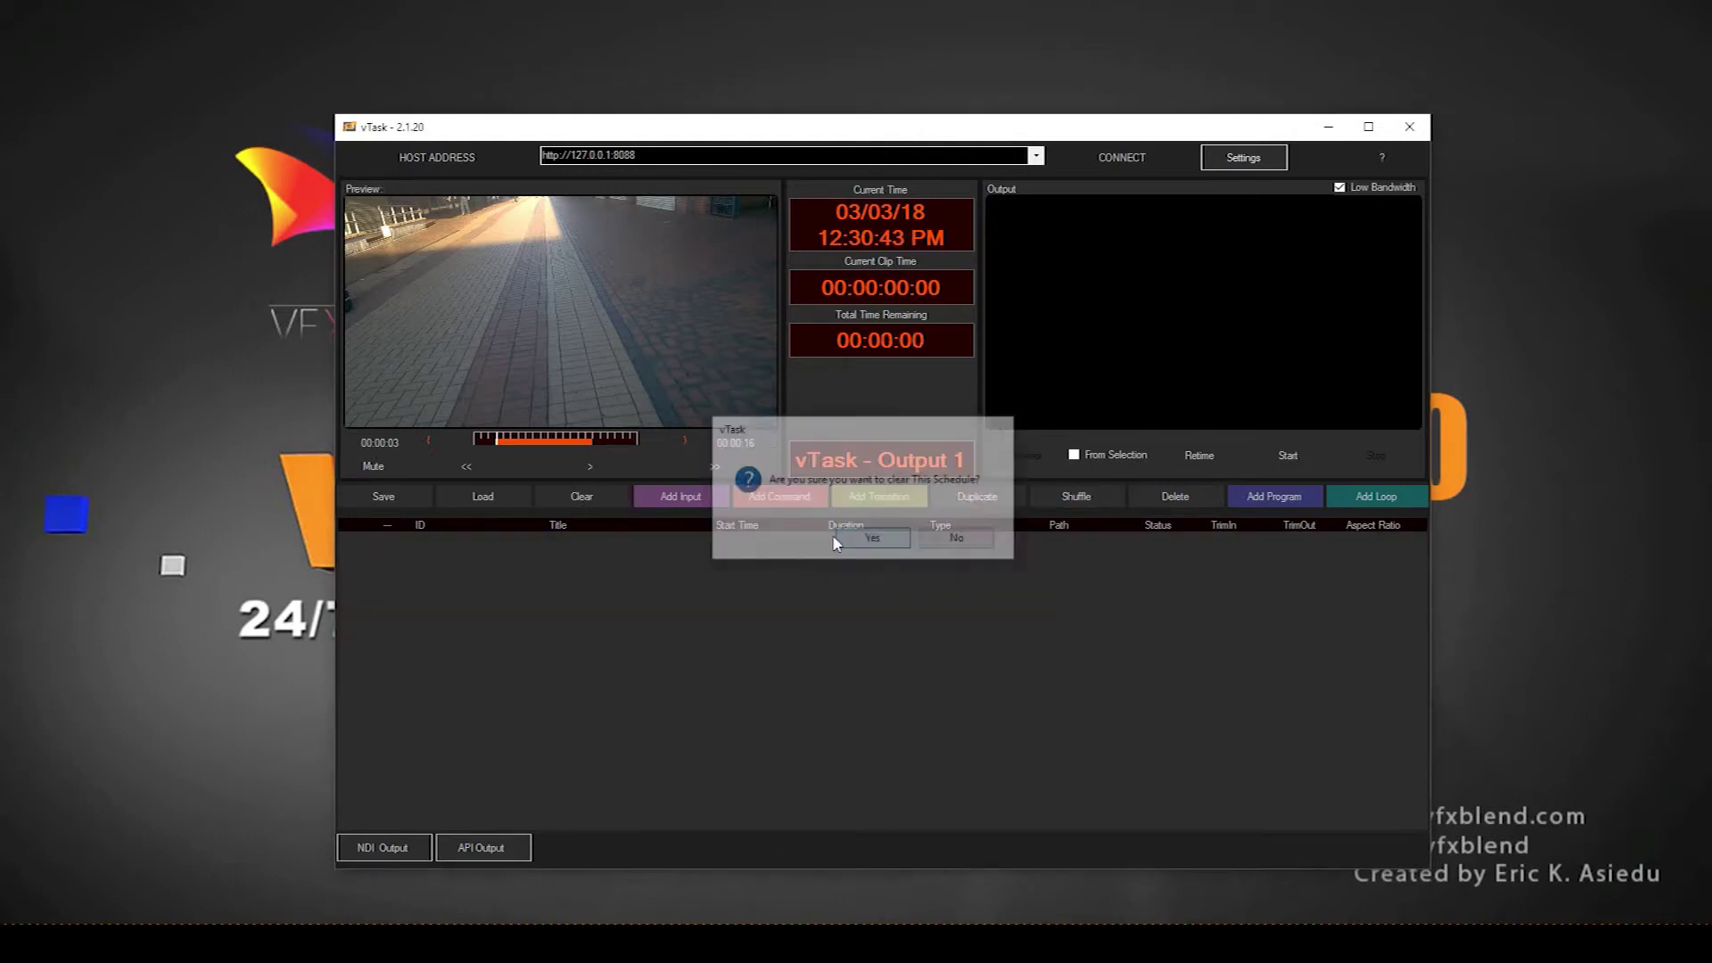
Add milk.mp4, music.mp3, road.mp4 and shop #22.mp4 as media to the playlist
left_click(689, 498)
left_click(750, 533)
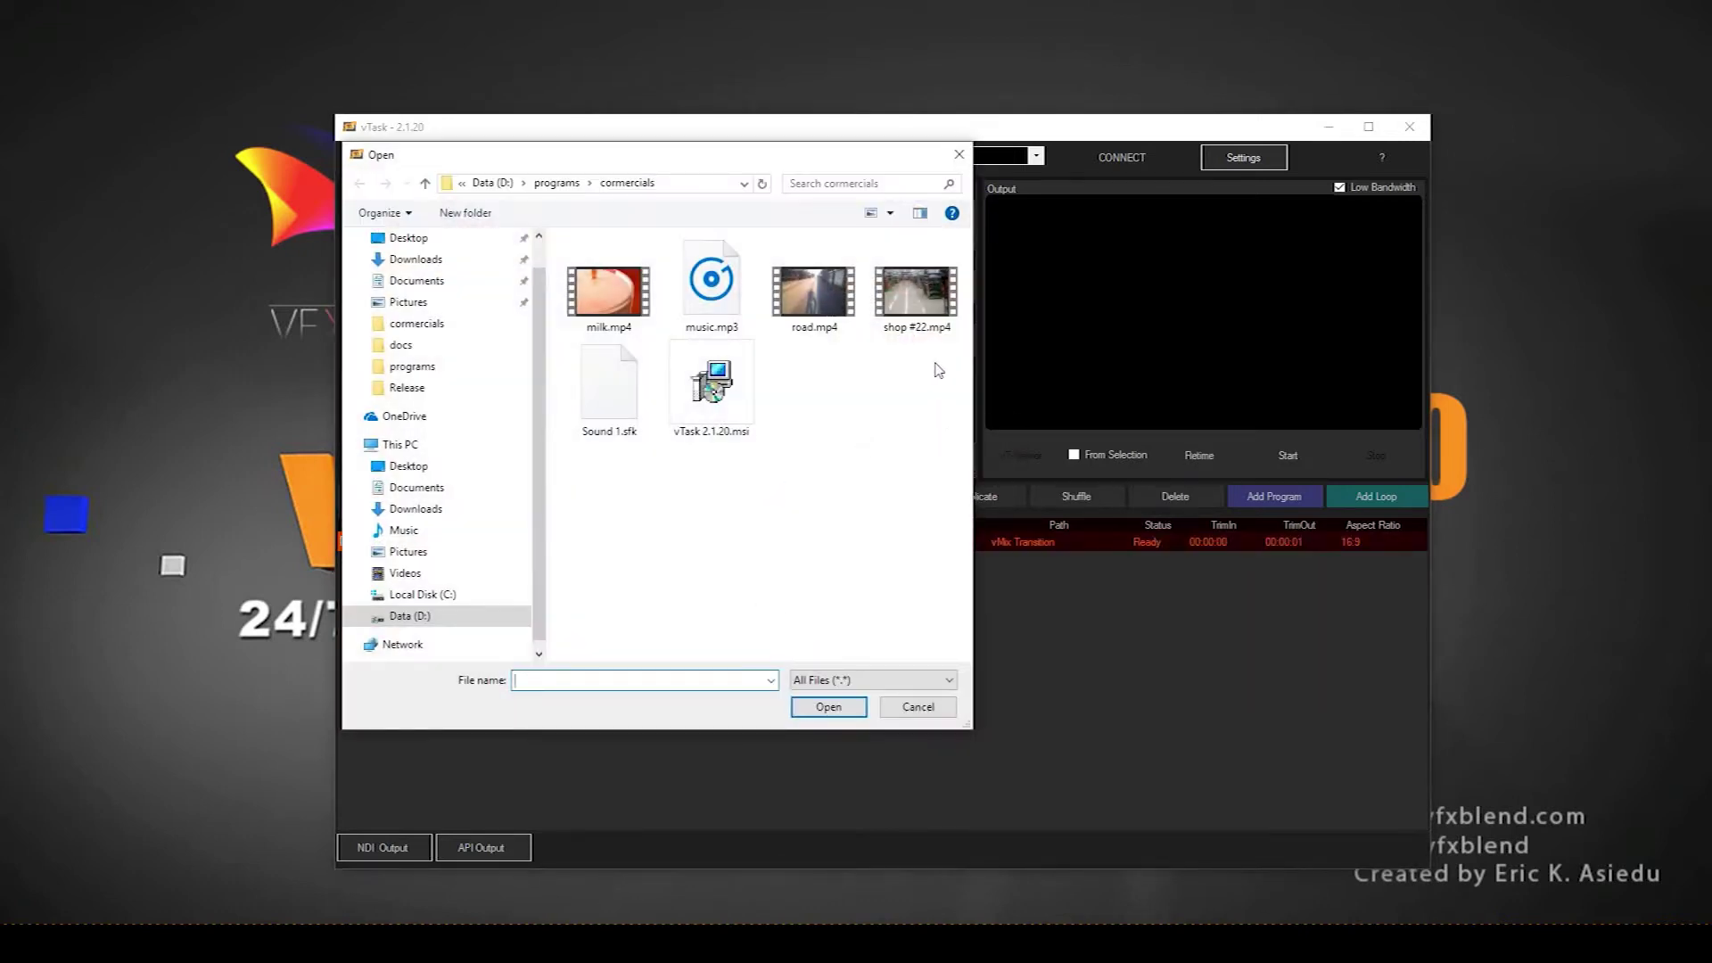
left_click(906, 308)
left_click(803, 299, "ctrl")
left_click(635, 300, "ctrl")
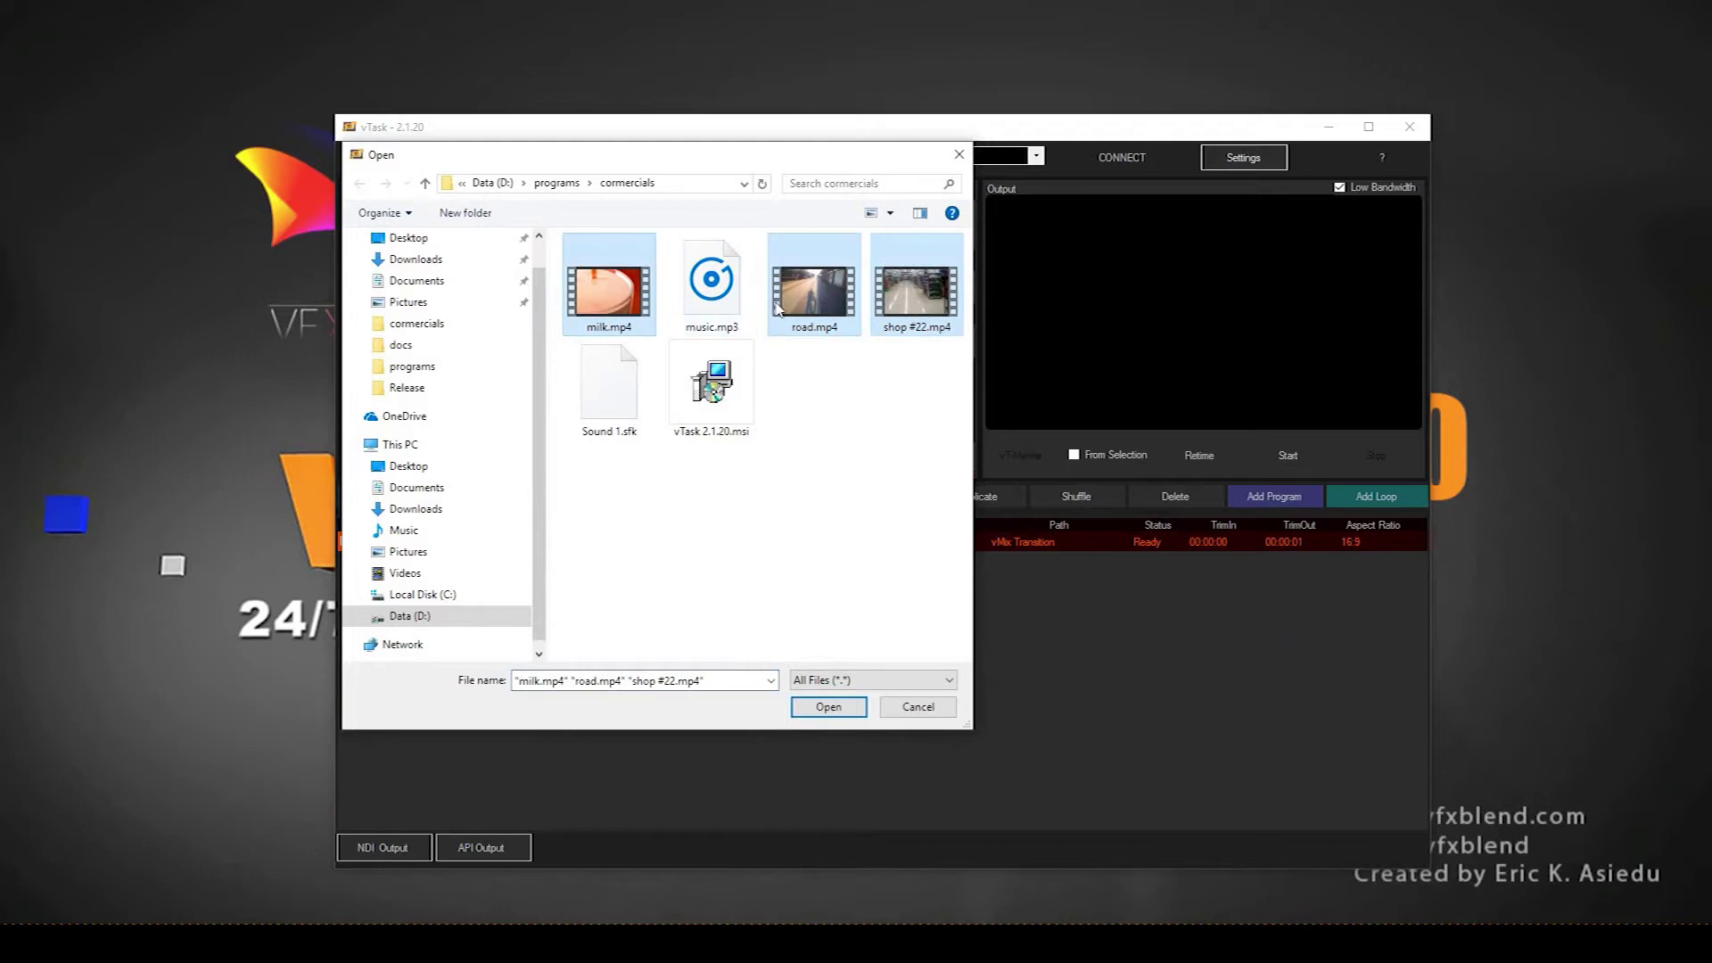
left_click(730, 325, "ctrl")
left_click(843, 711)
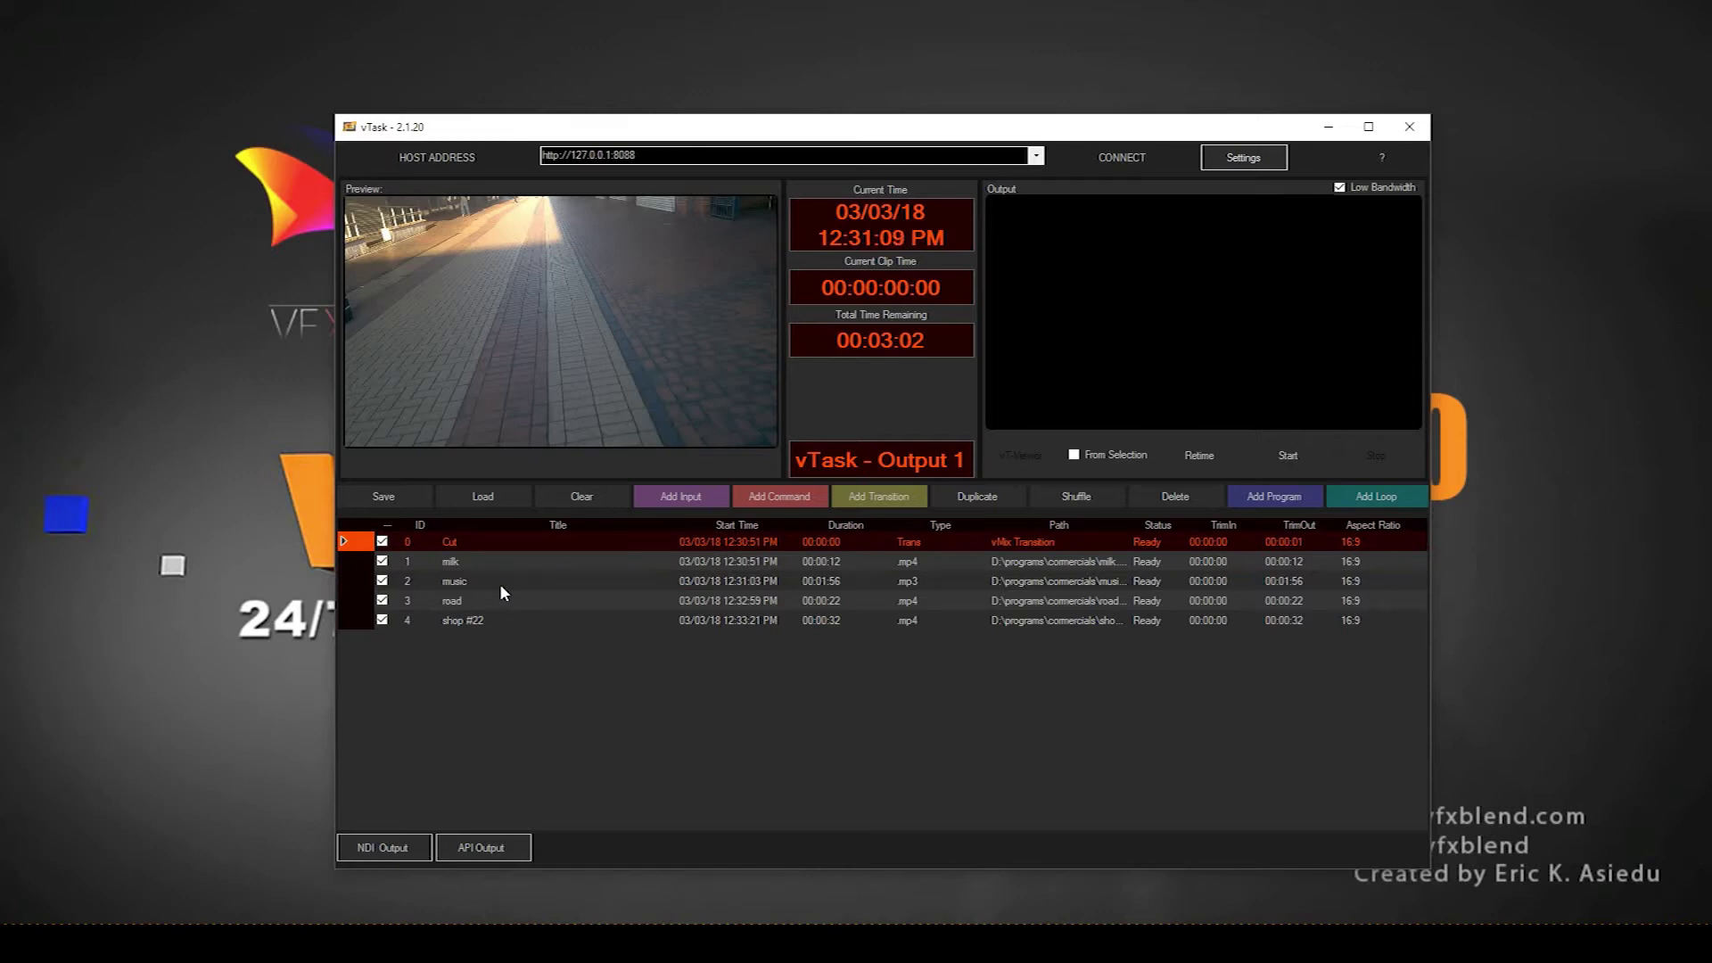
Append a closing Cut transition after shop #22, bringing the playlist to 00:03:03
left_click(492, 624)
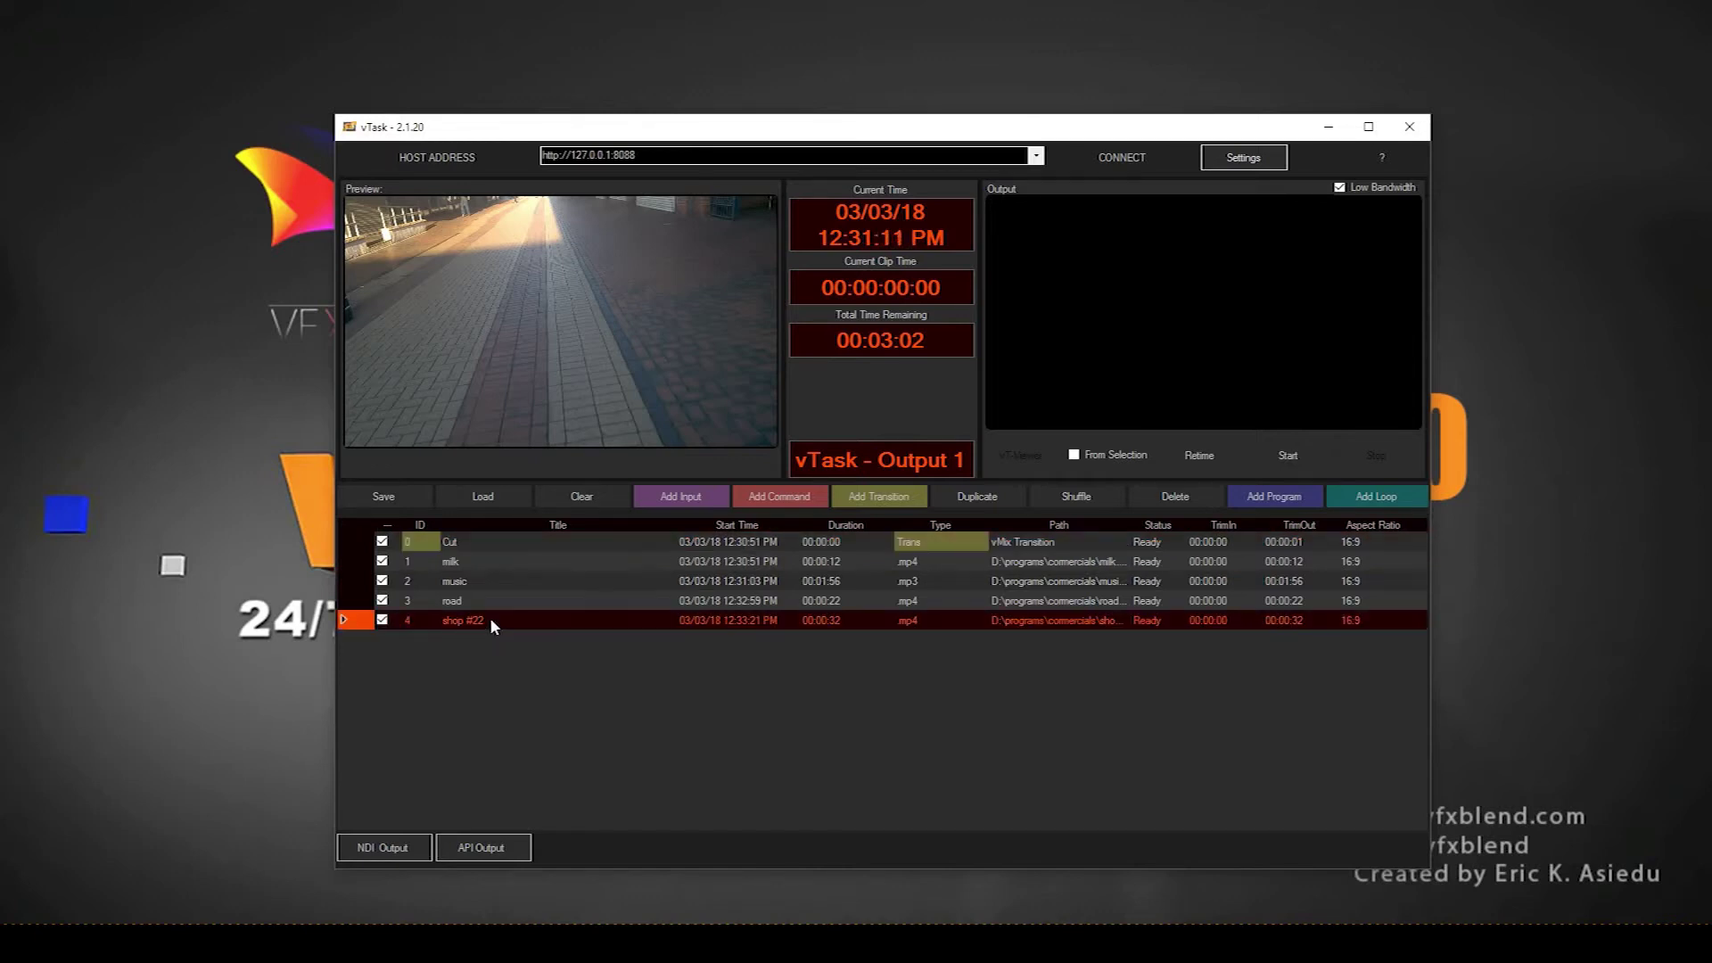
left_click(463, 543)
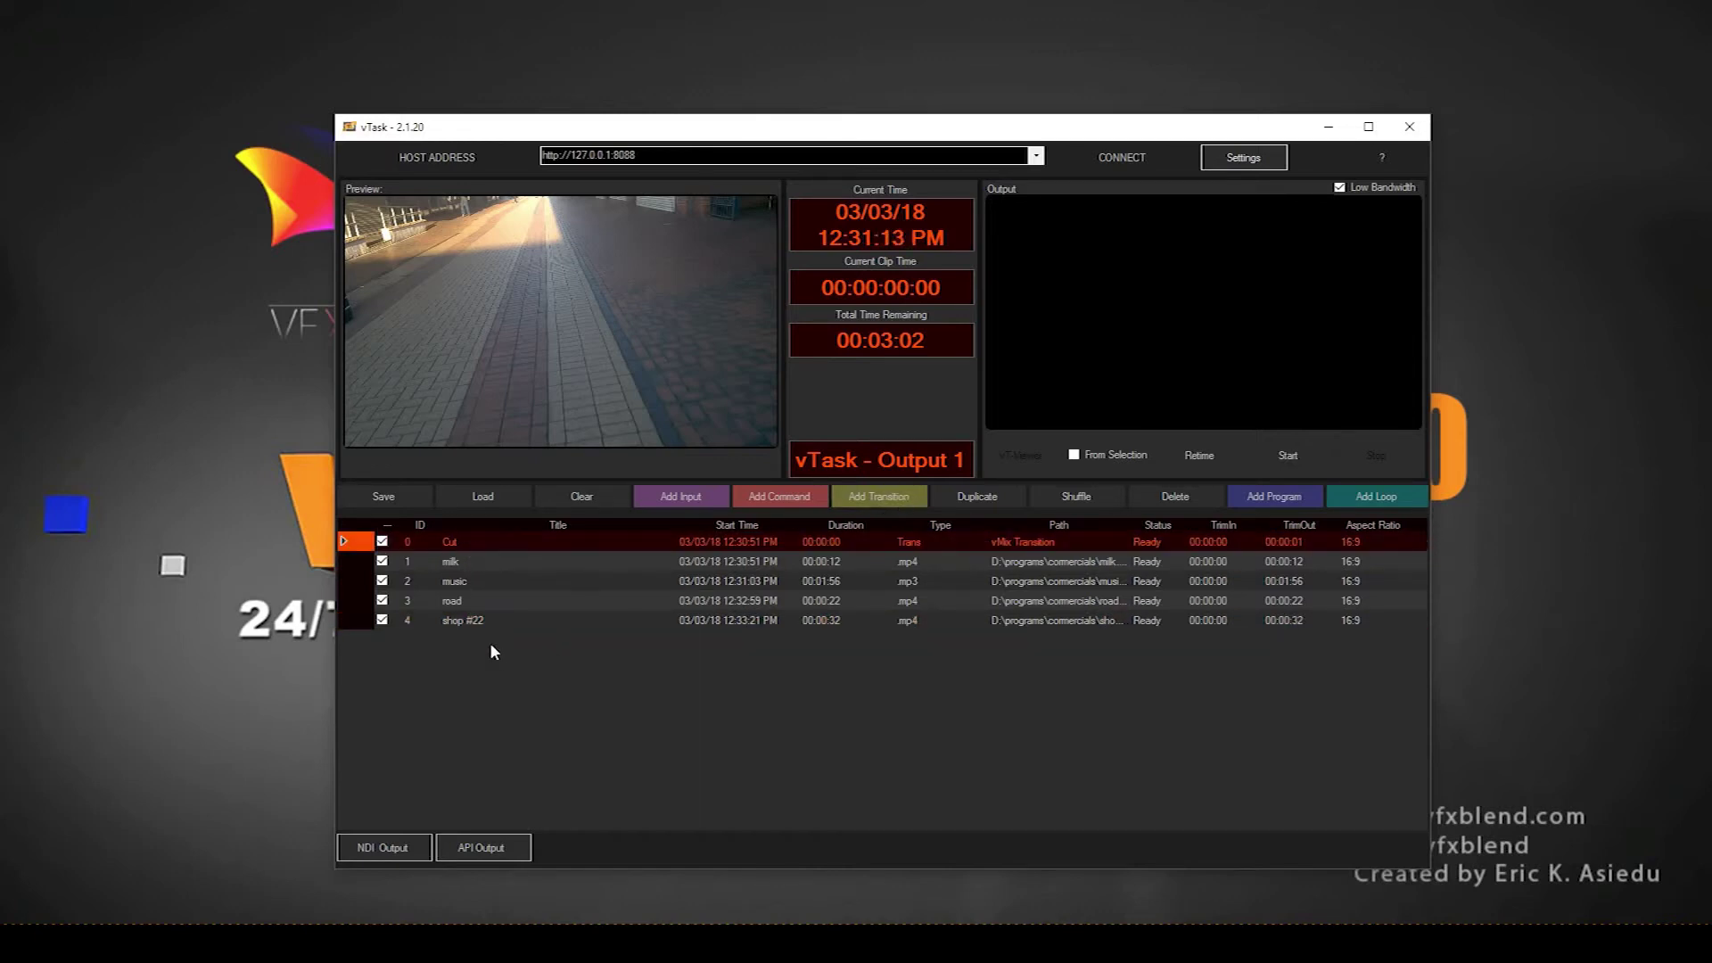
left_click(486, 620)
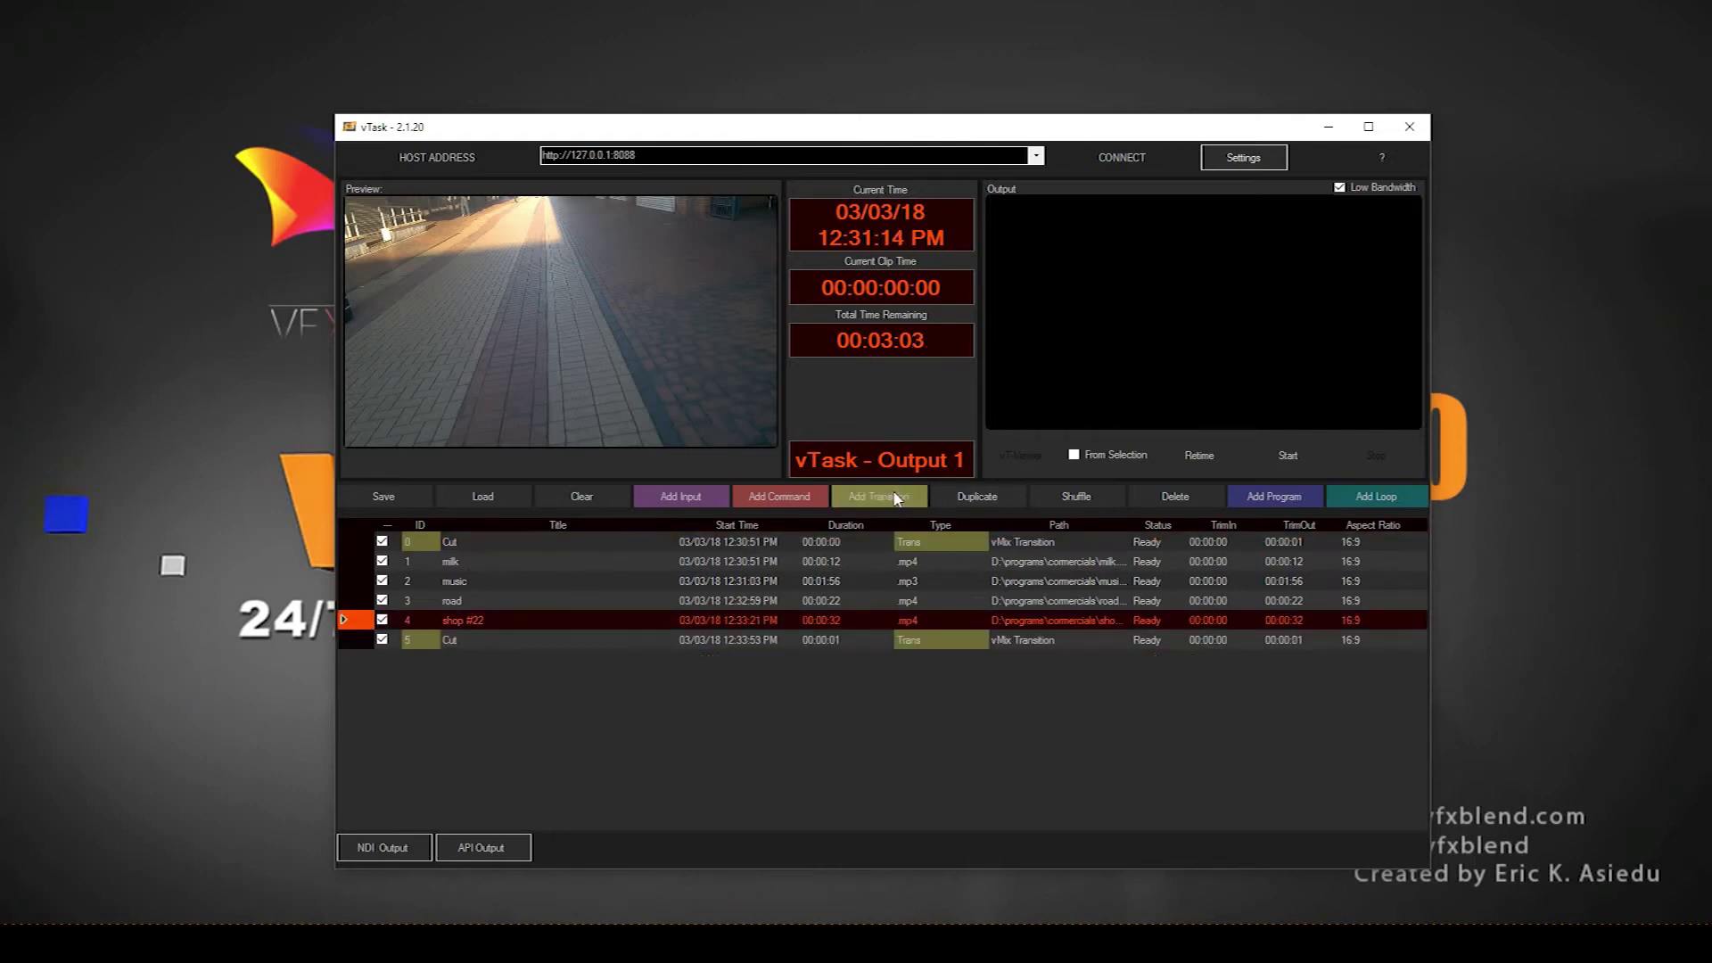
left_click(501, 637)
left_click(506, 544)
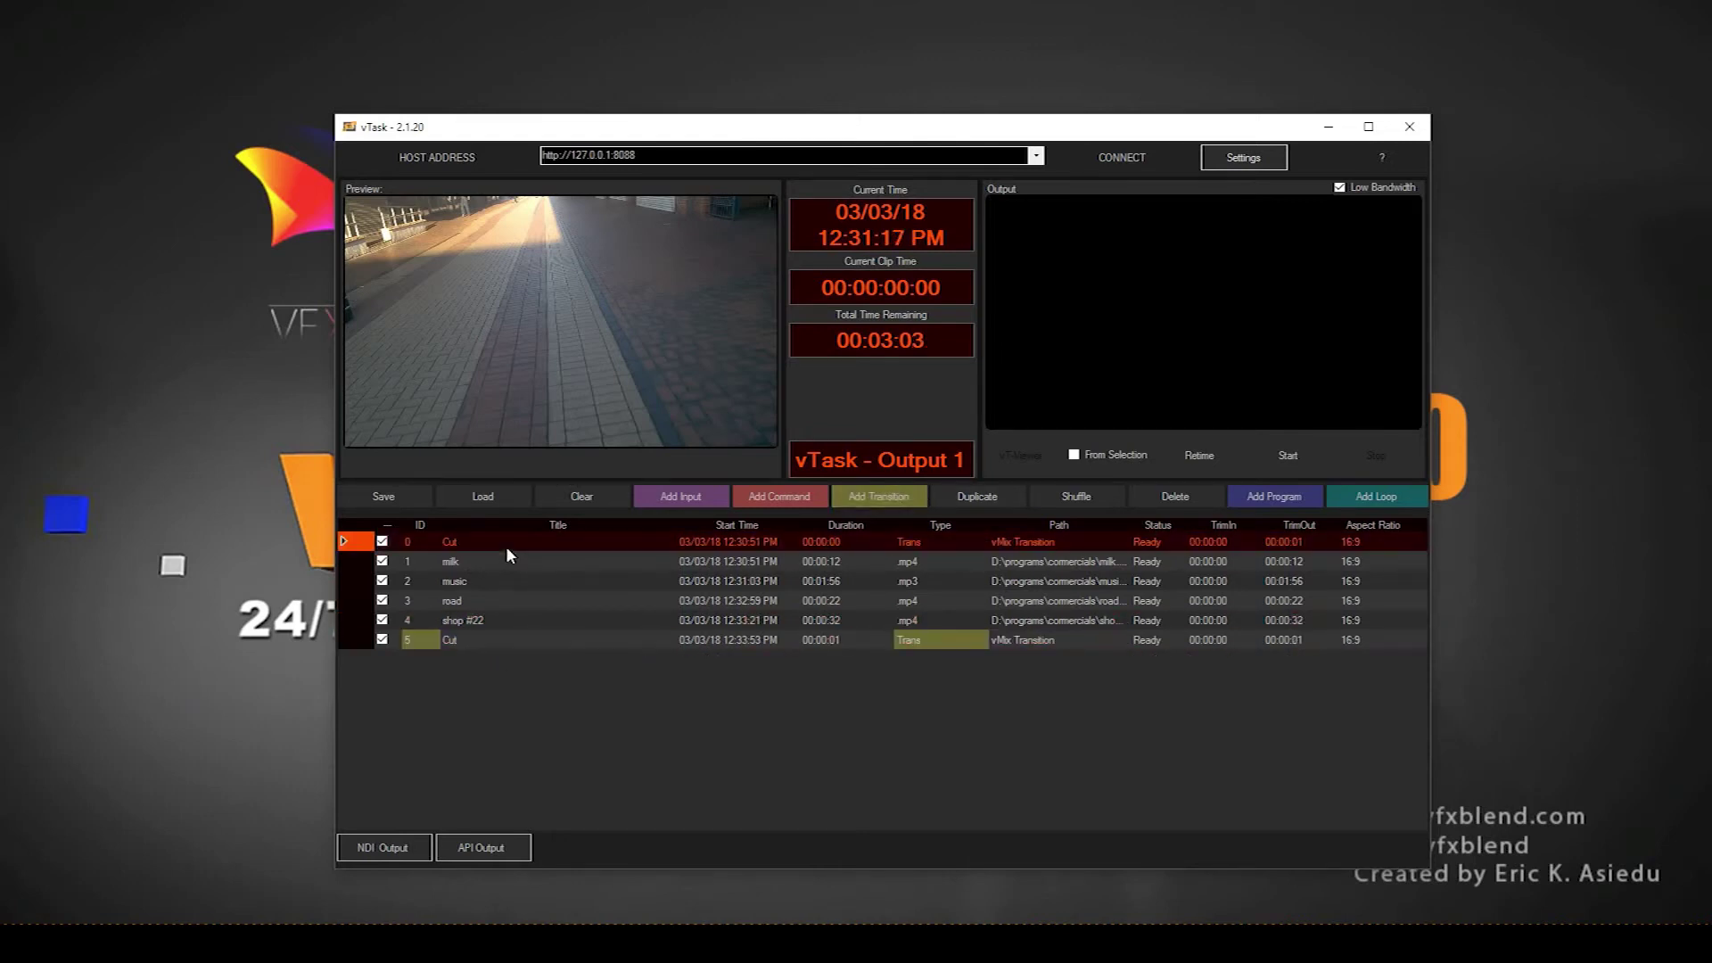
left_click(533, 617)
left_click(571, 639)
left_click(514, 546)
left_click(463, 639)
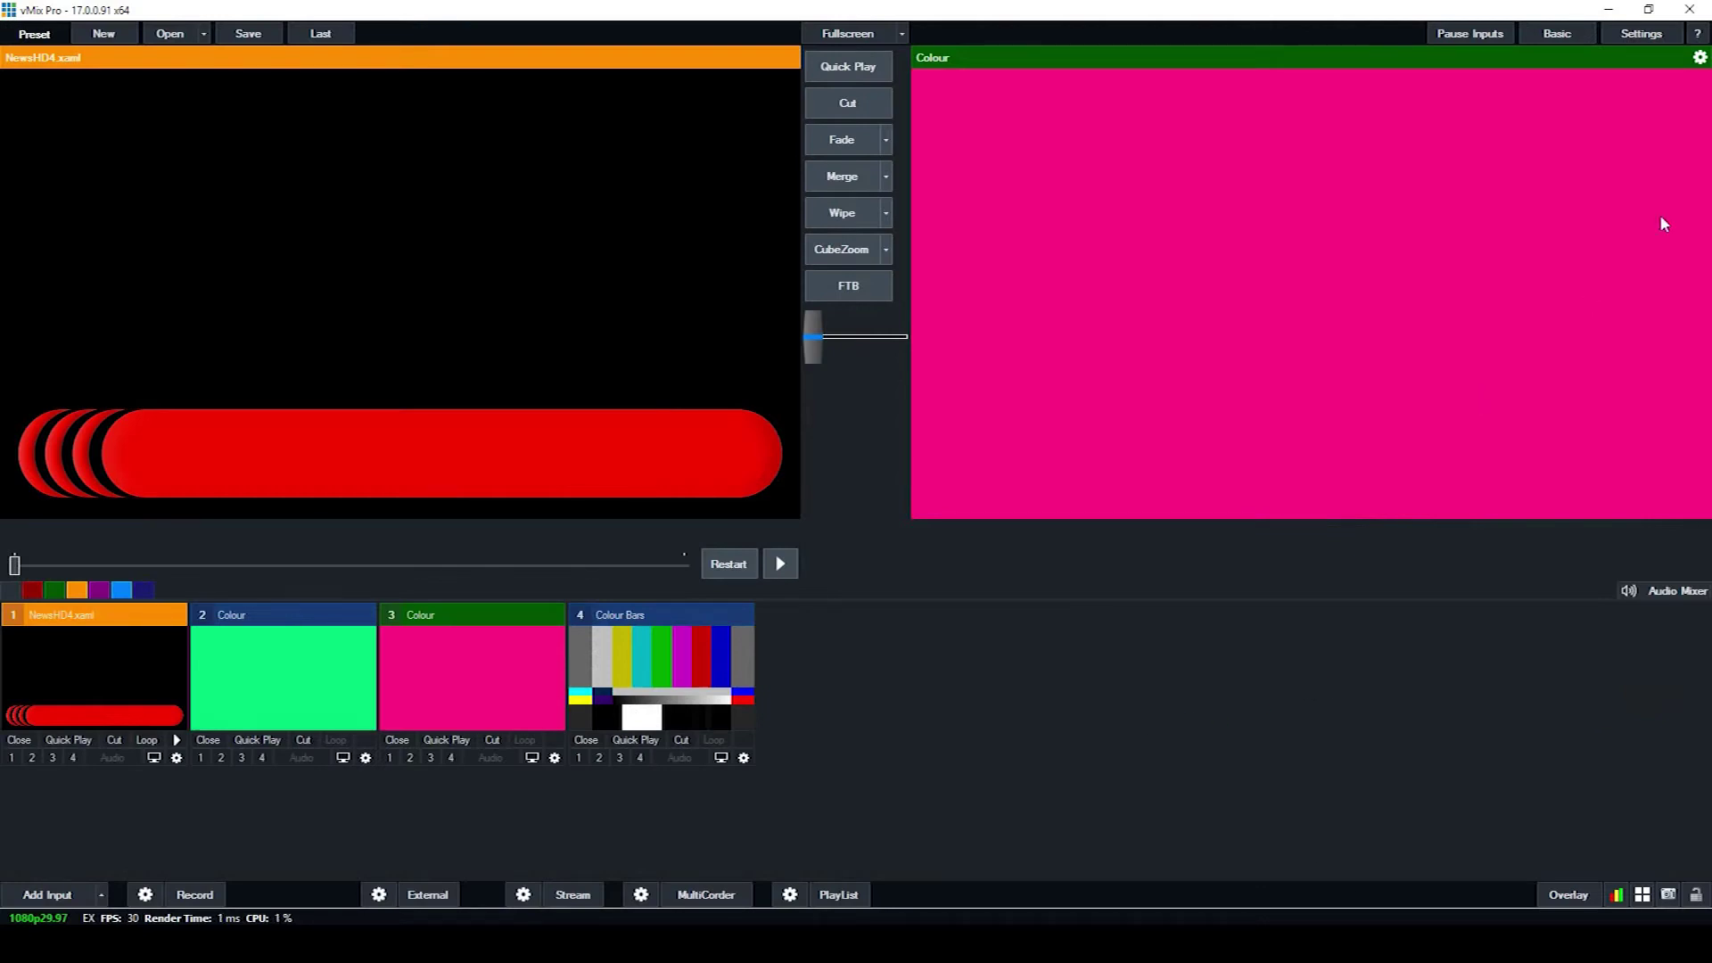
left_click(1625, 41)
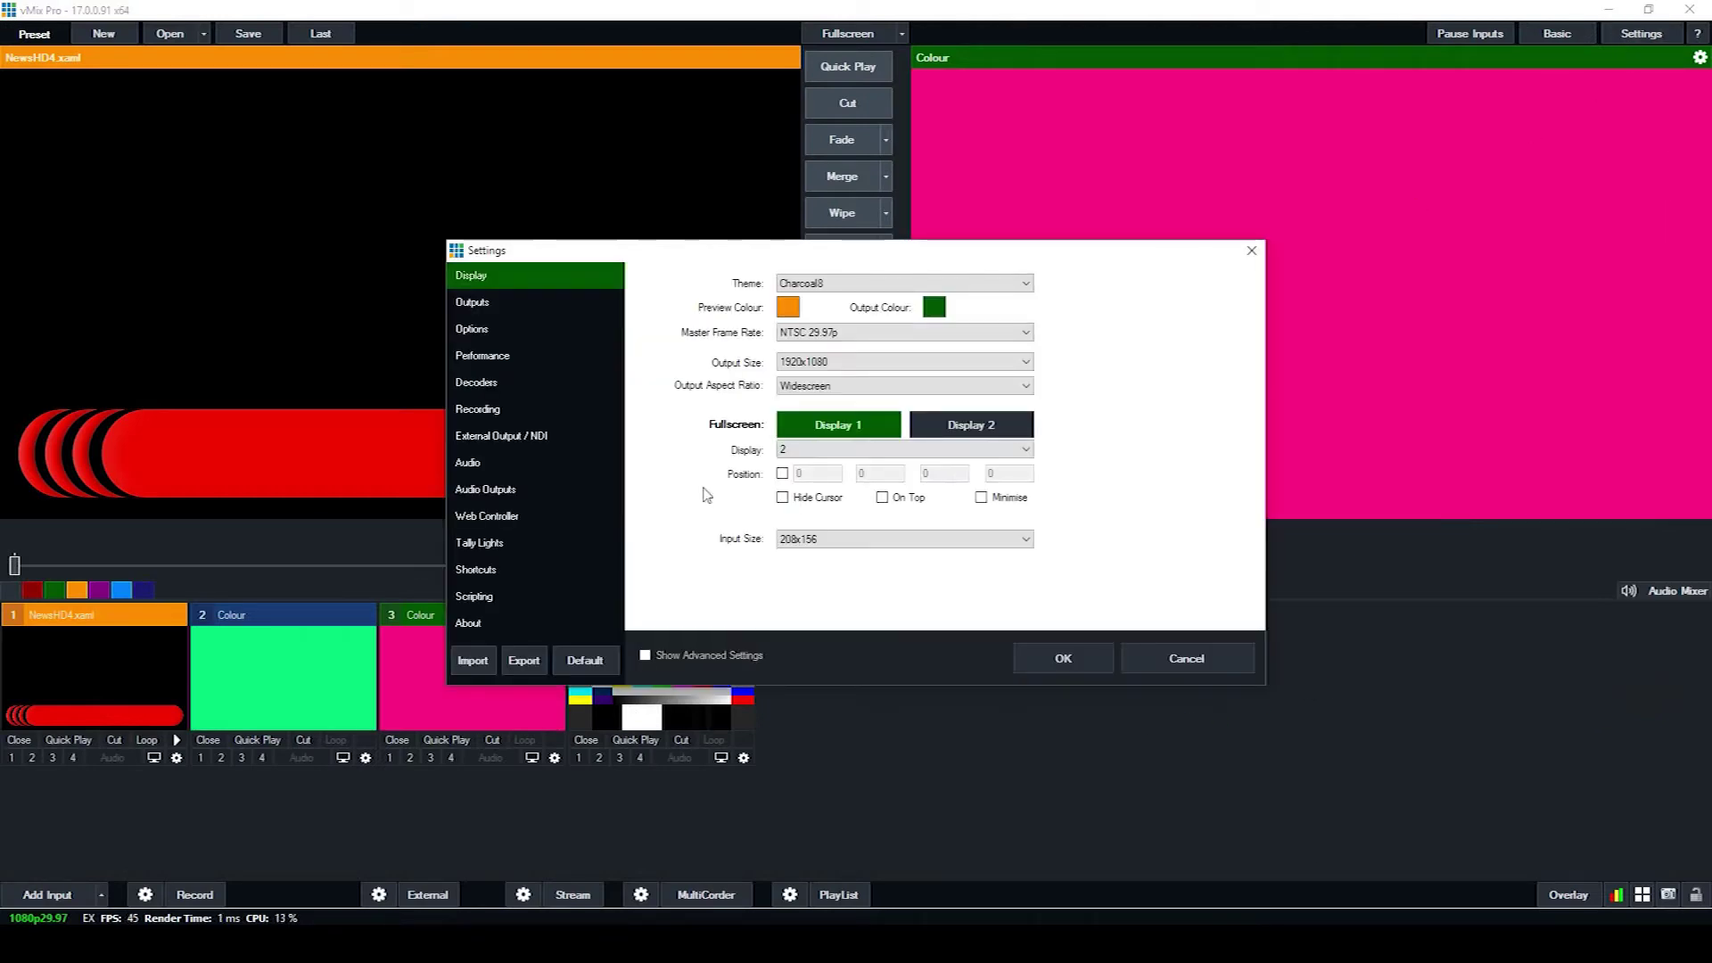
left_click(495, 515)
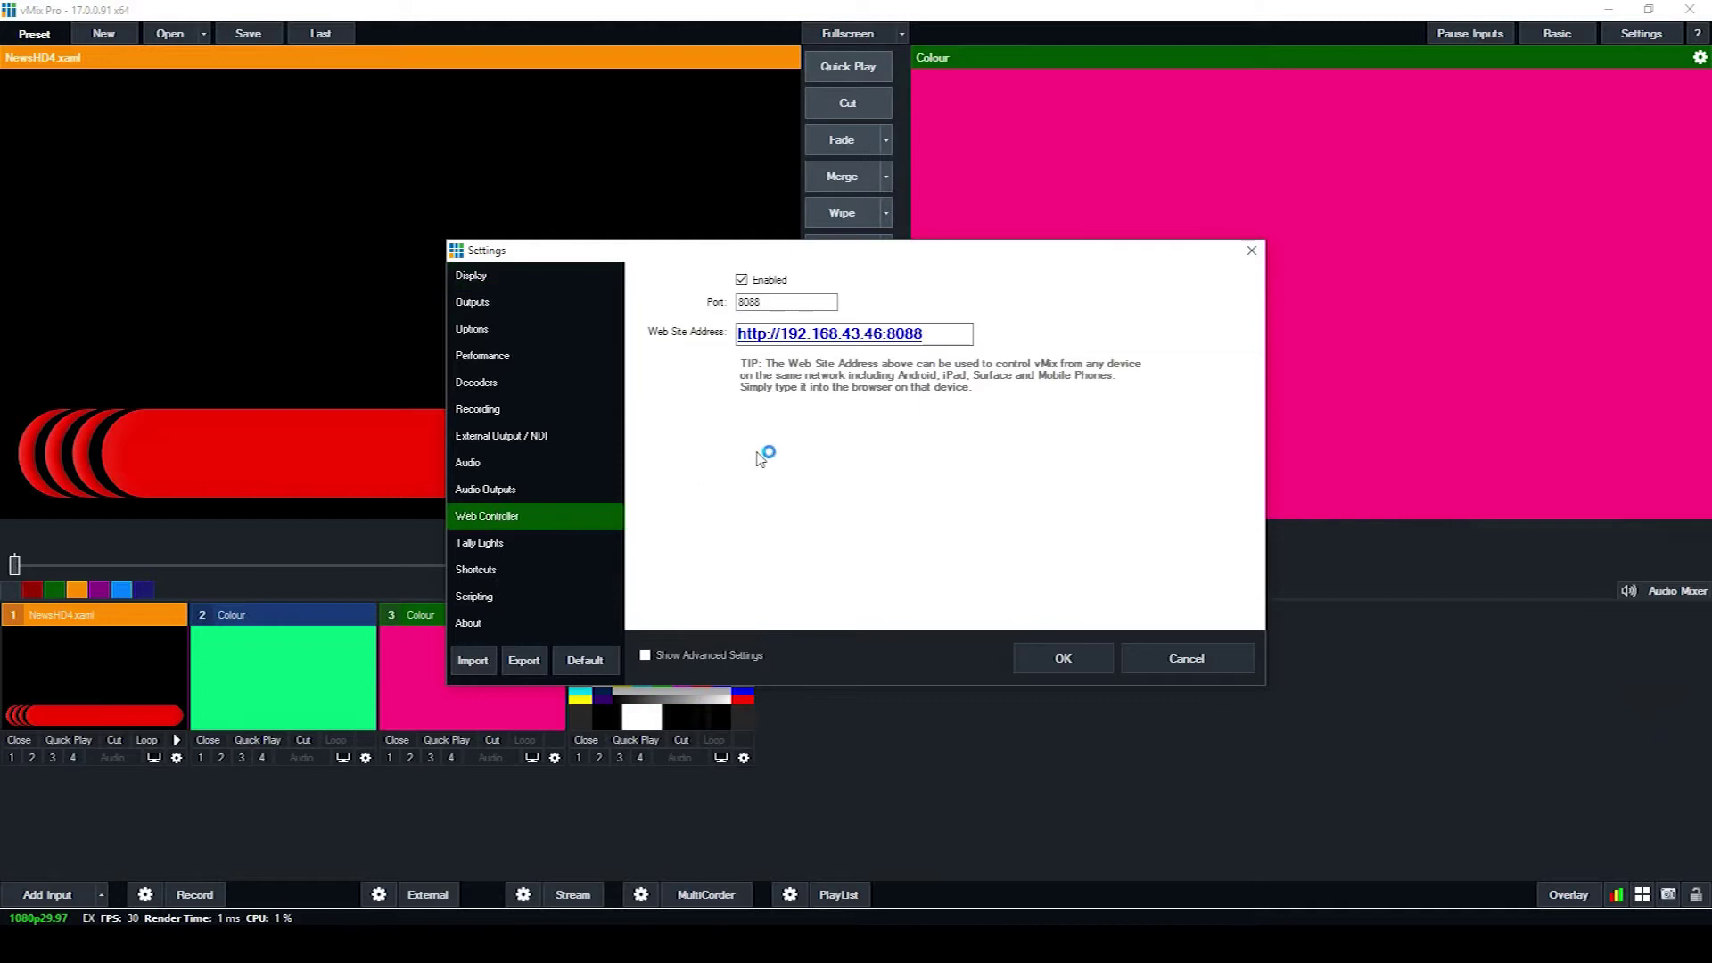
left_click_drag(919, 334, 681, 355)
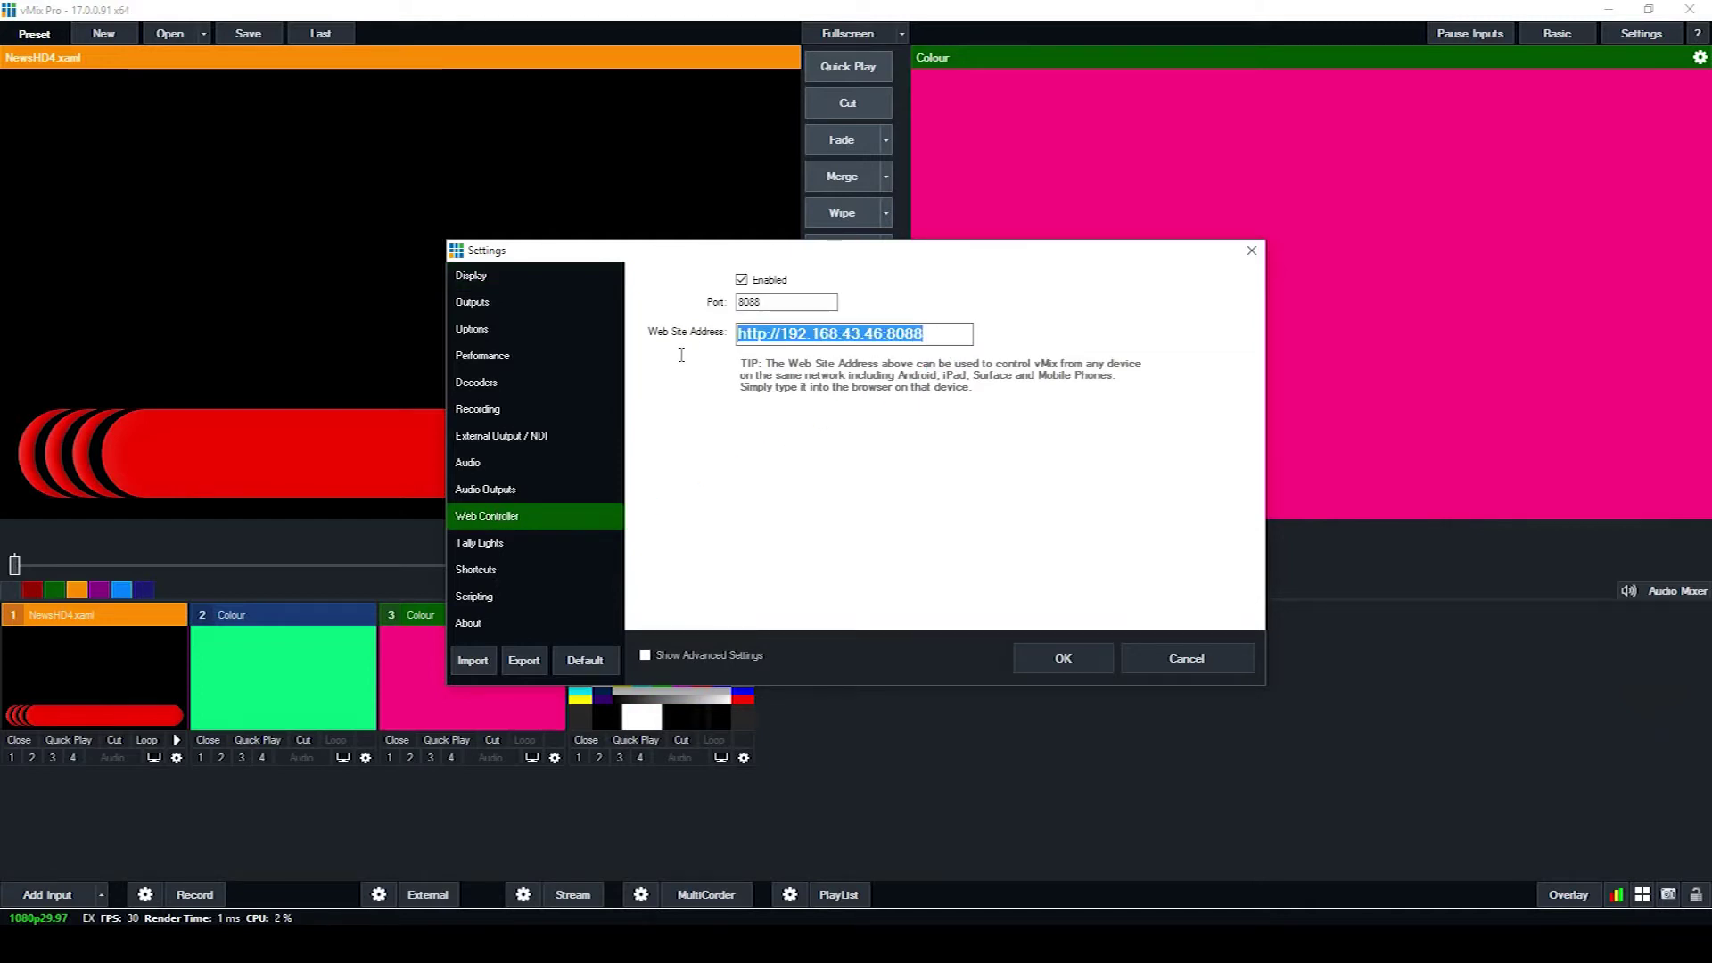
right_click(794, 333)
left_click(870, 393)
left_click(1189, 667)
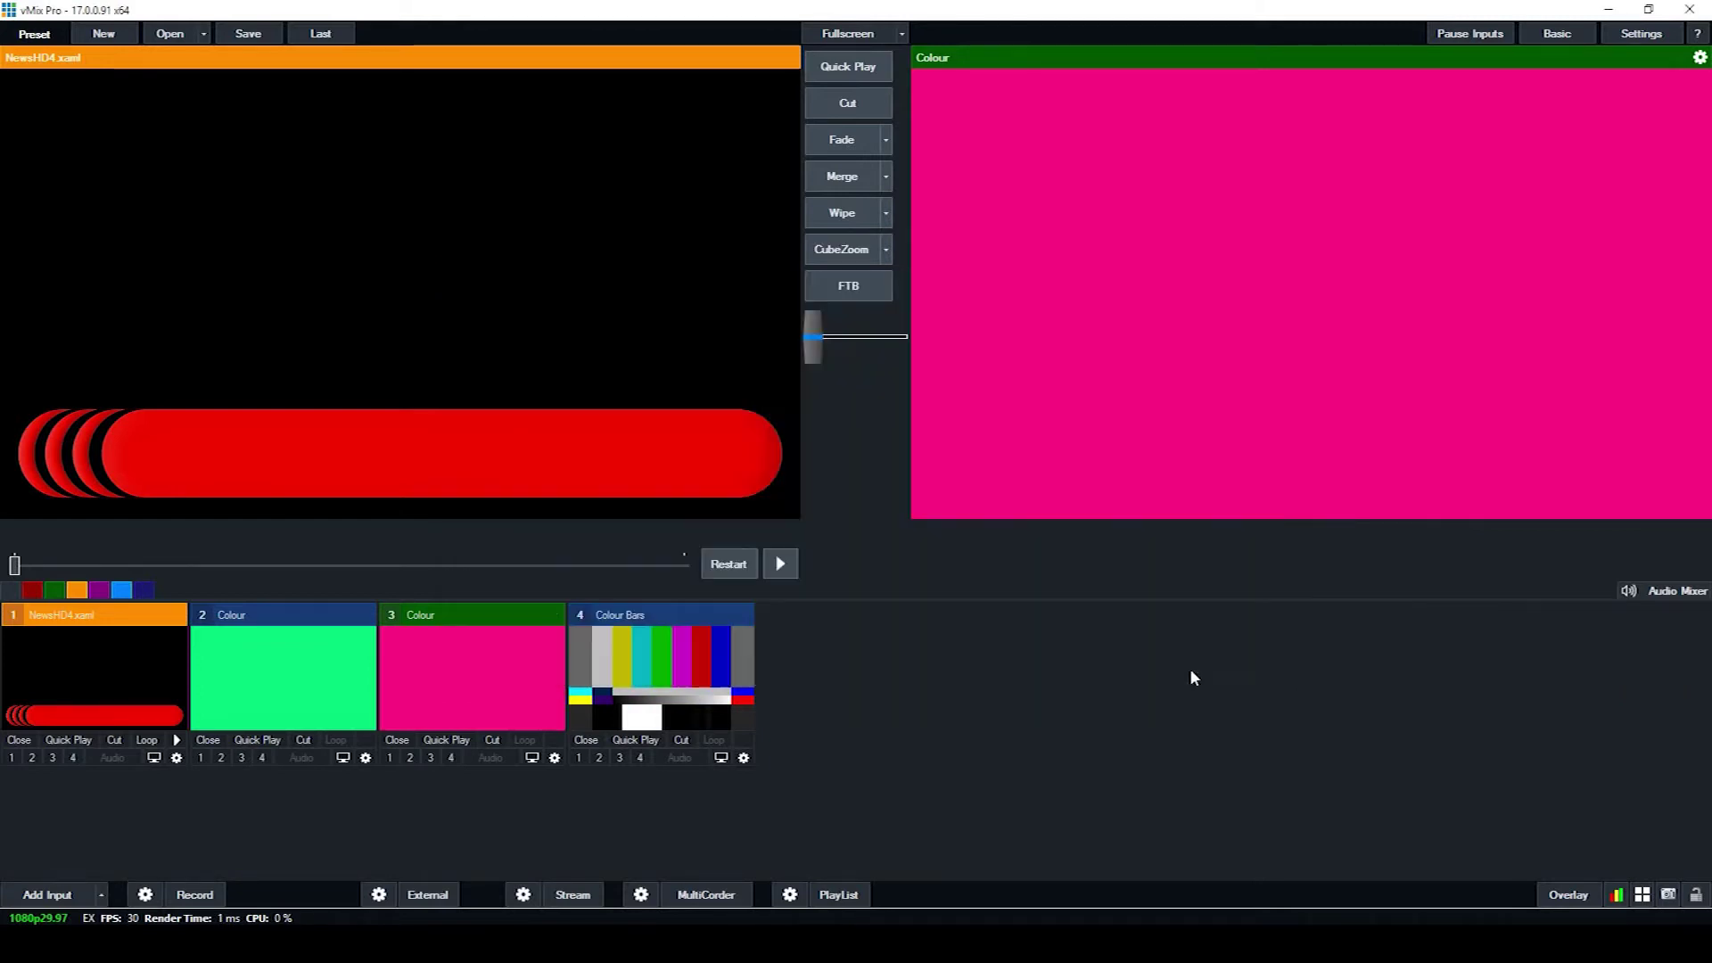
Paste the copied vMix address into vTask's Host Address and connect to vMix
key("alt+Tab")
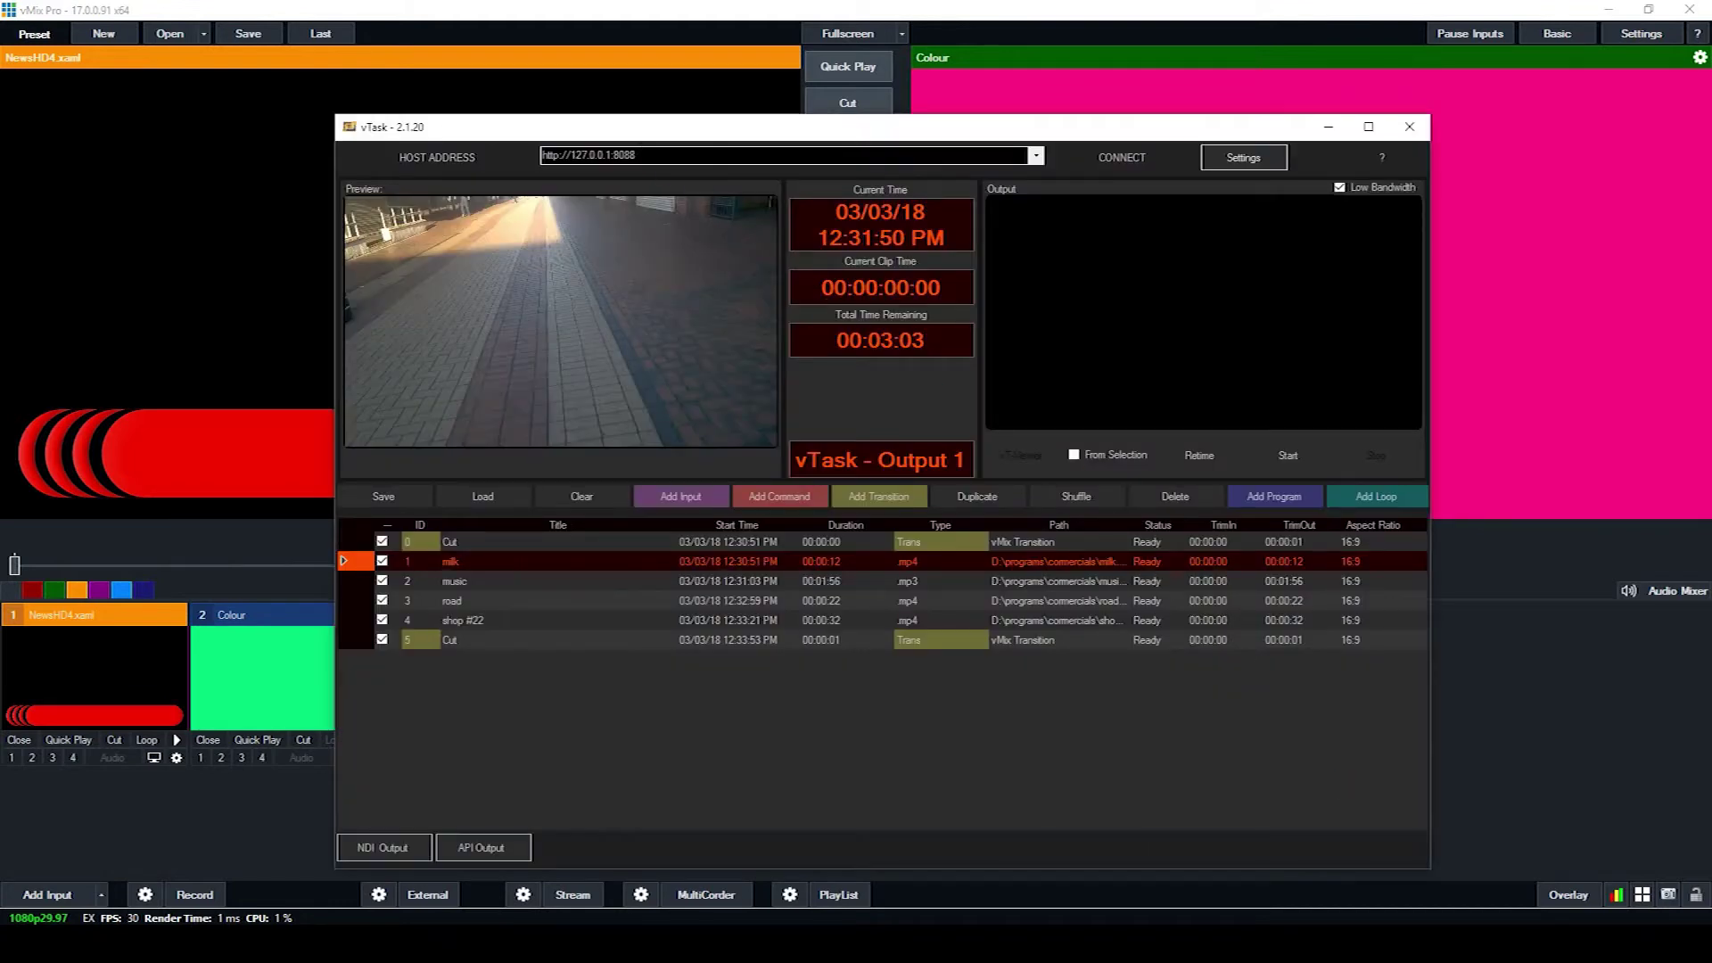
key("ctrl+a")
right_click(573, 156)
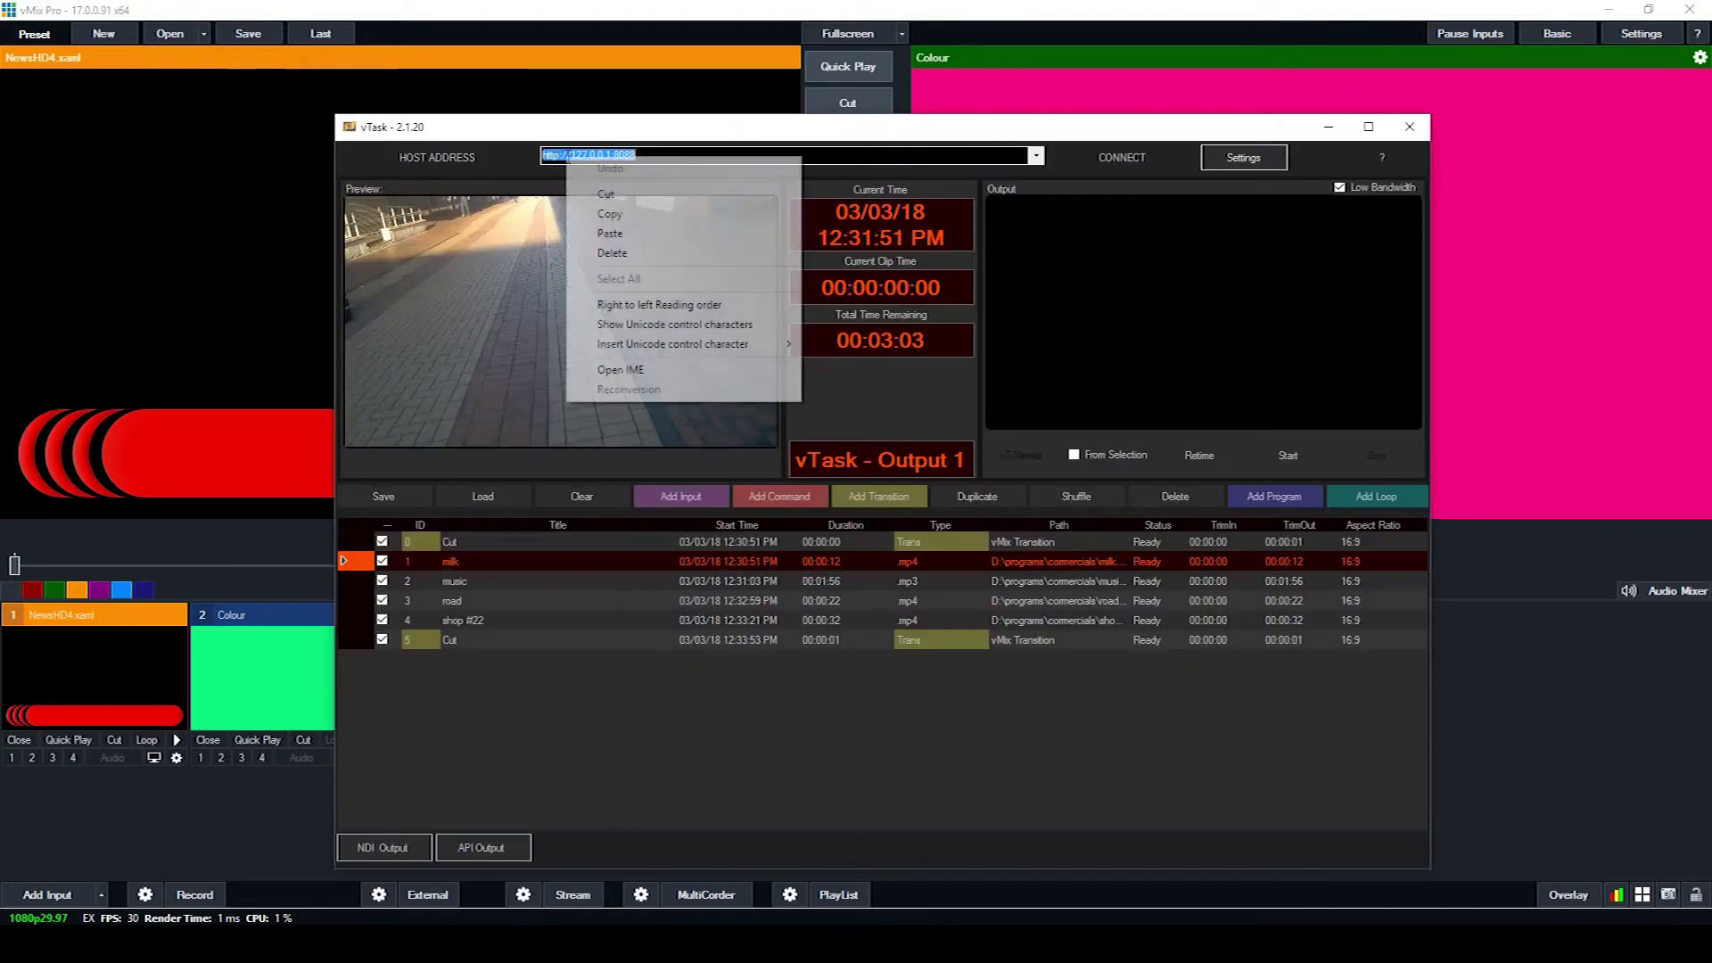
left_click(625, 234)
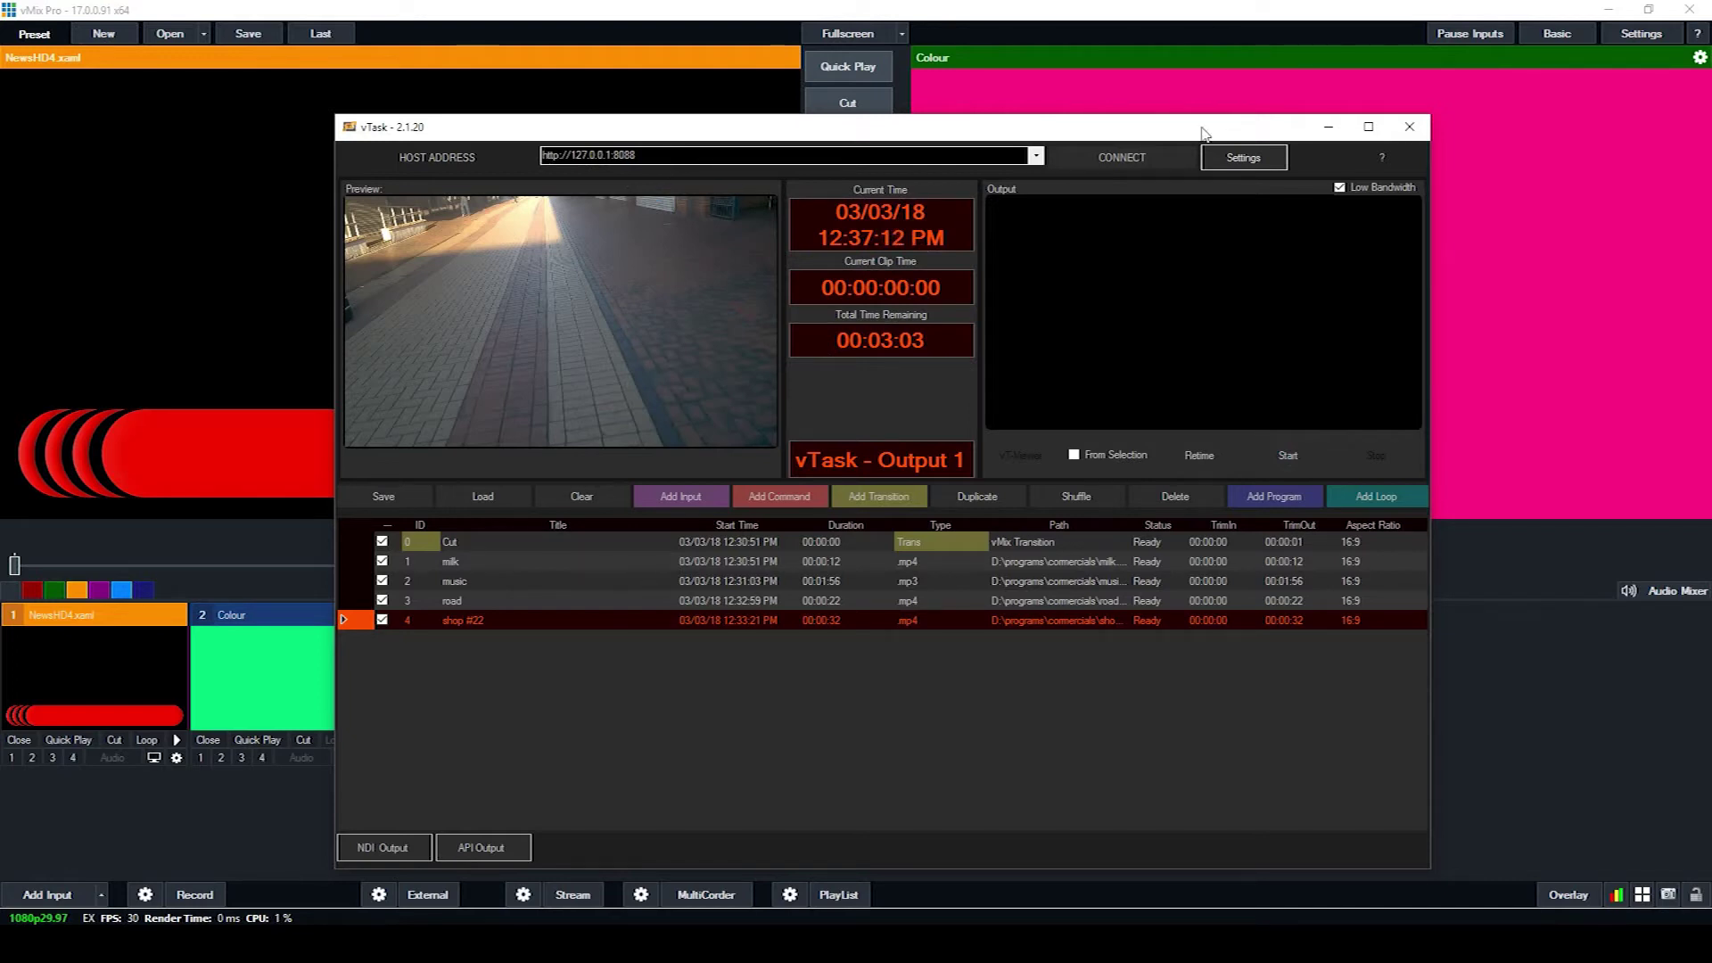
left_click(1123, 159)
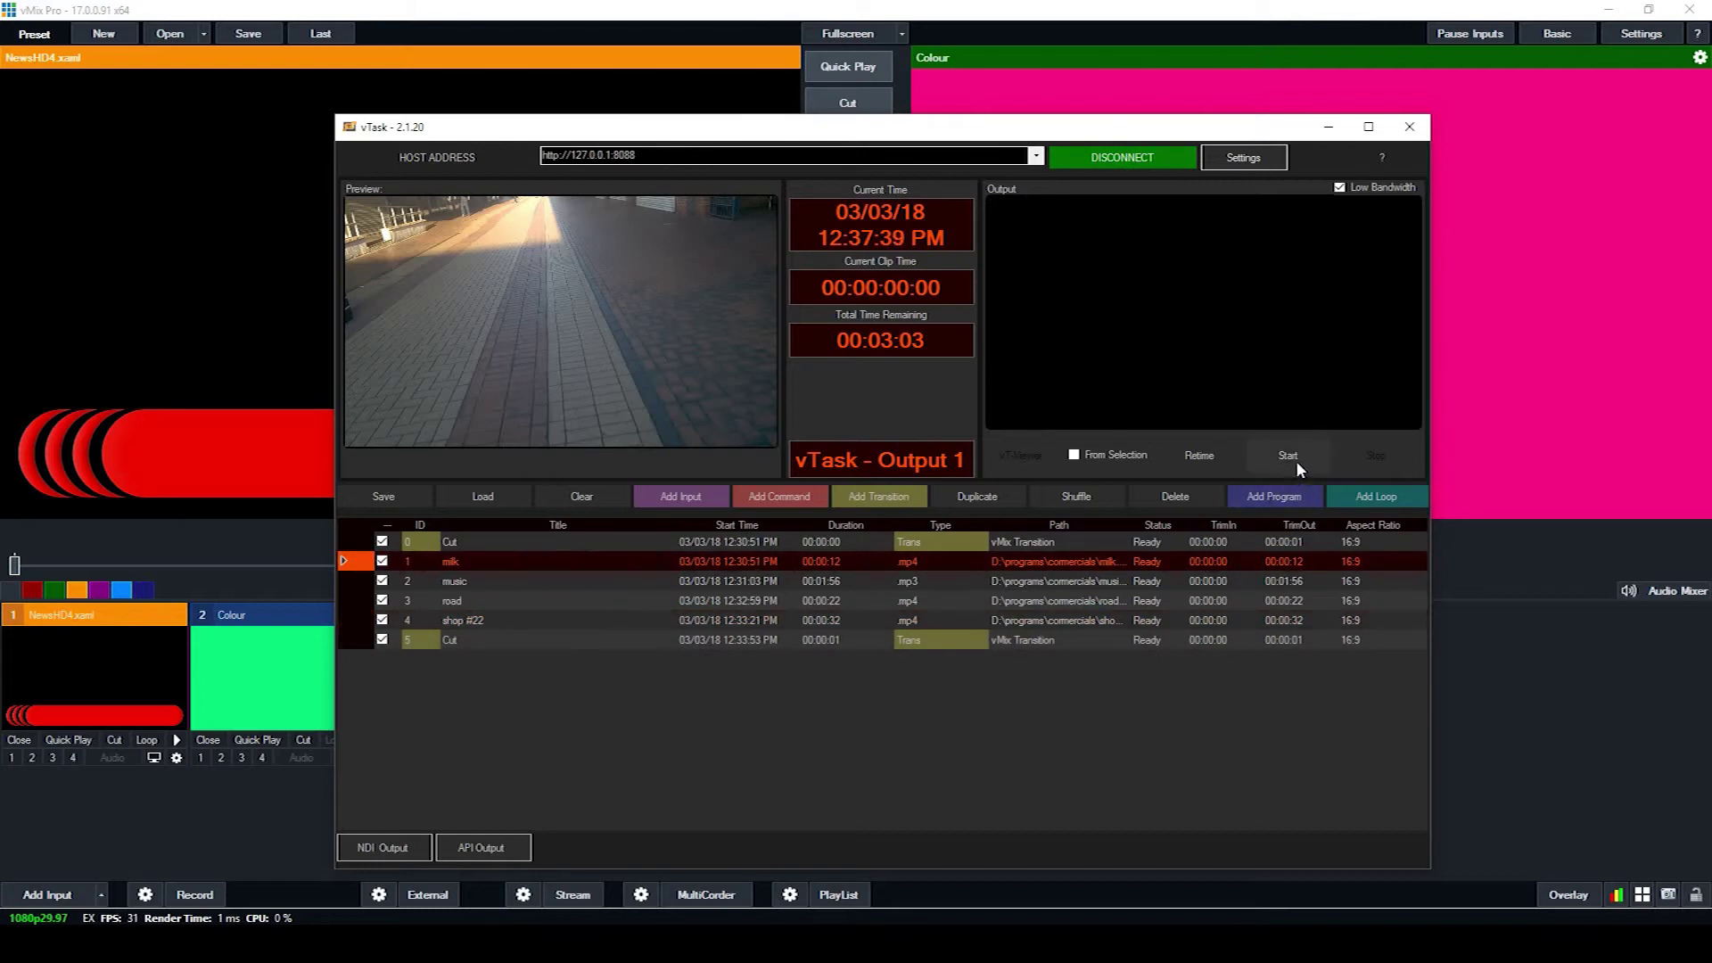
Recalculate the playlist start times from now and pause the playing music.mp3 clip
left_click(1204, 456)
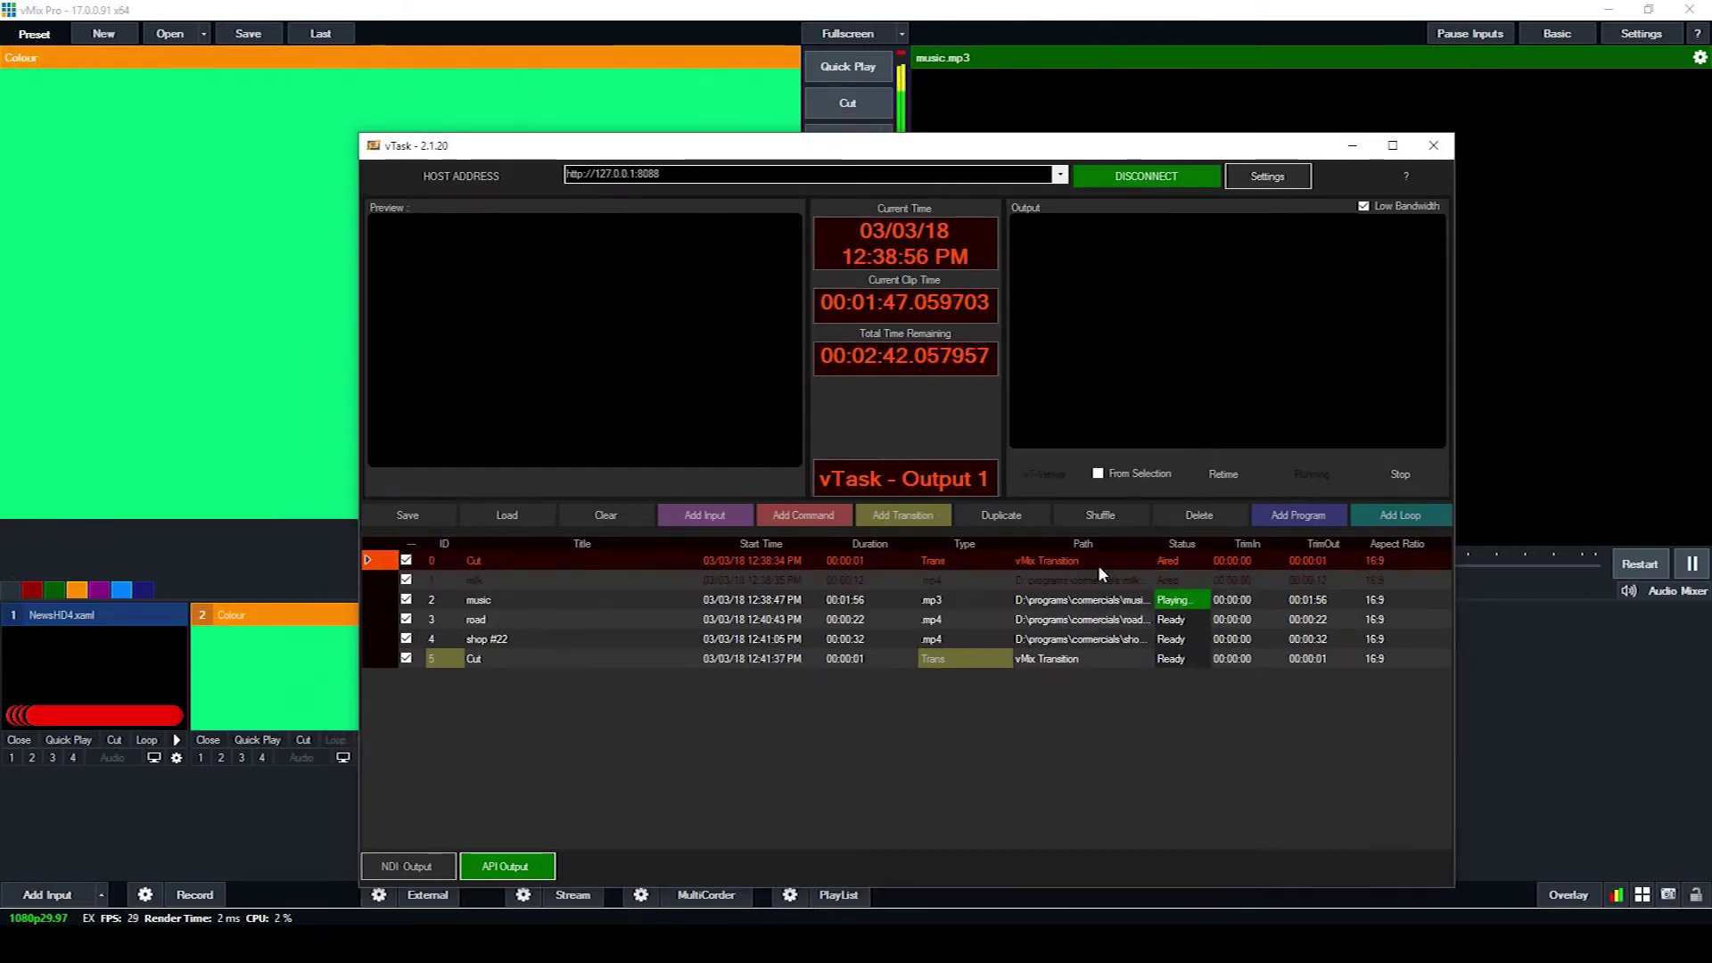
left_click(1692, 564)
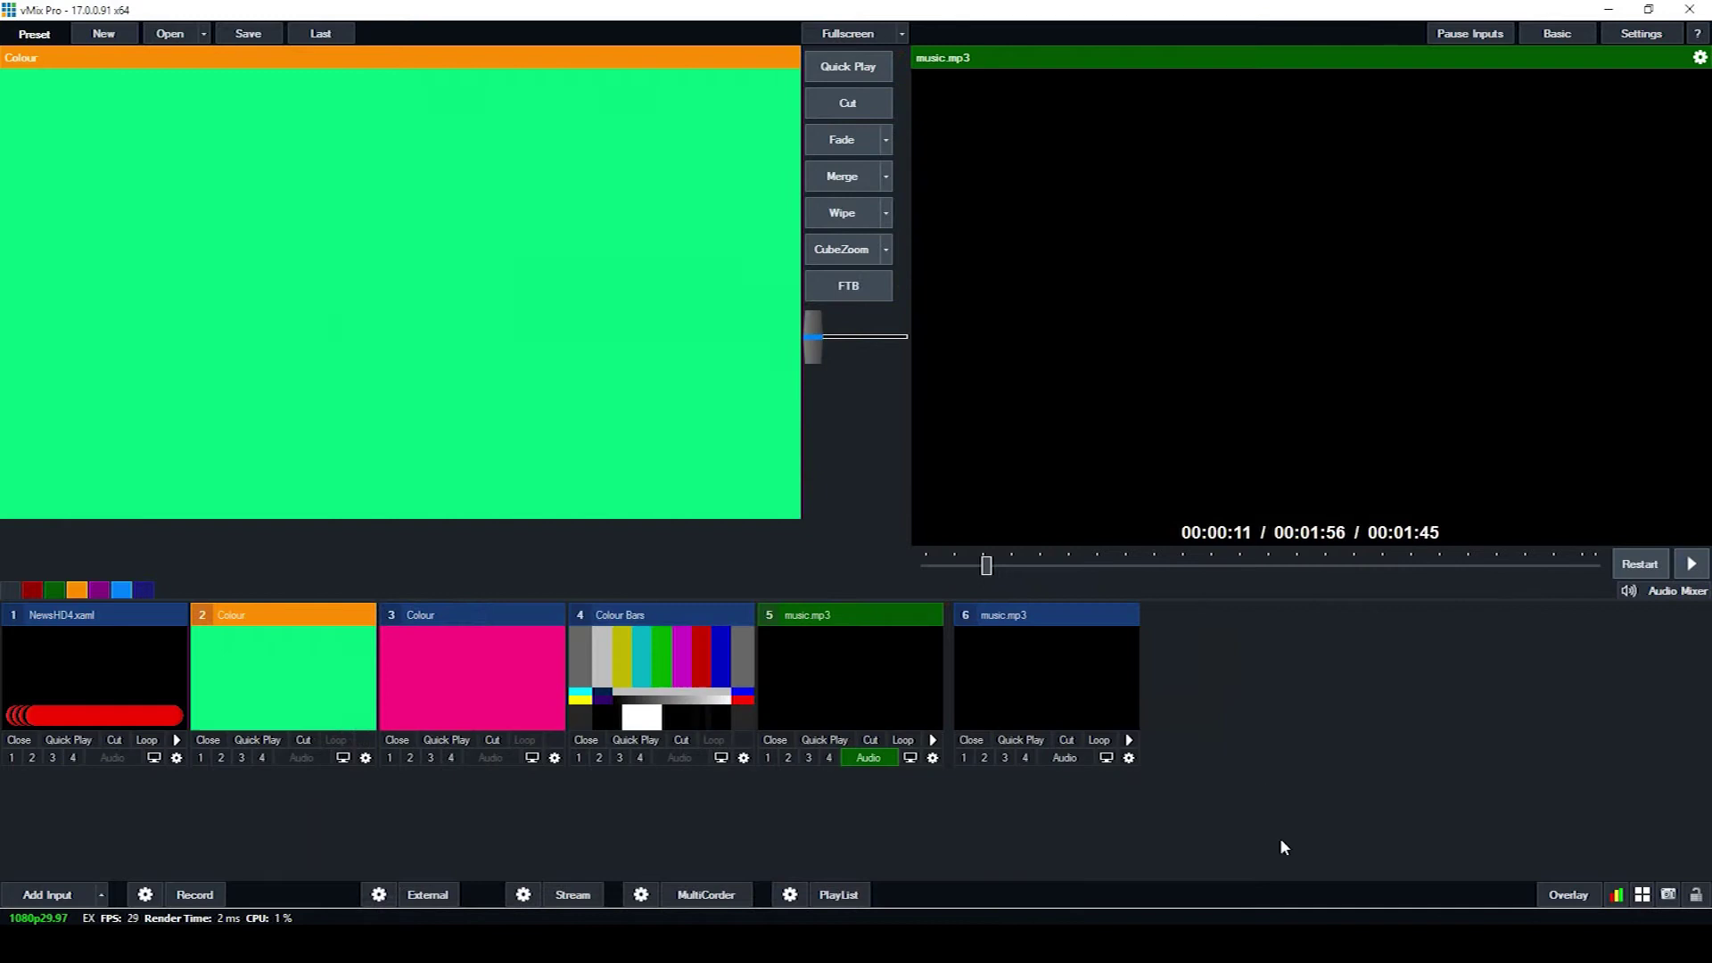
key("alt+Tab")
Trim the music clip to end at 00:00:08 and select the opening Cut transition
left_click(477, 604)
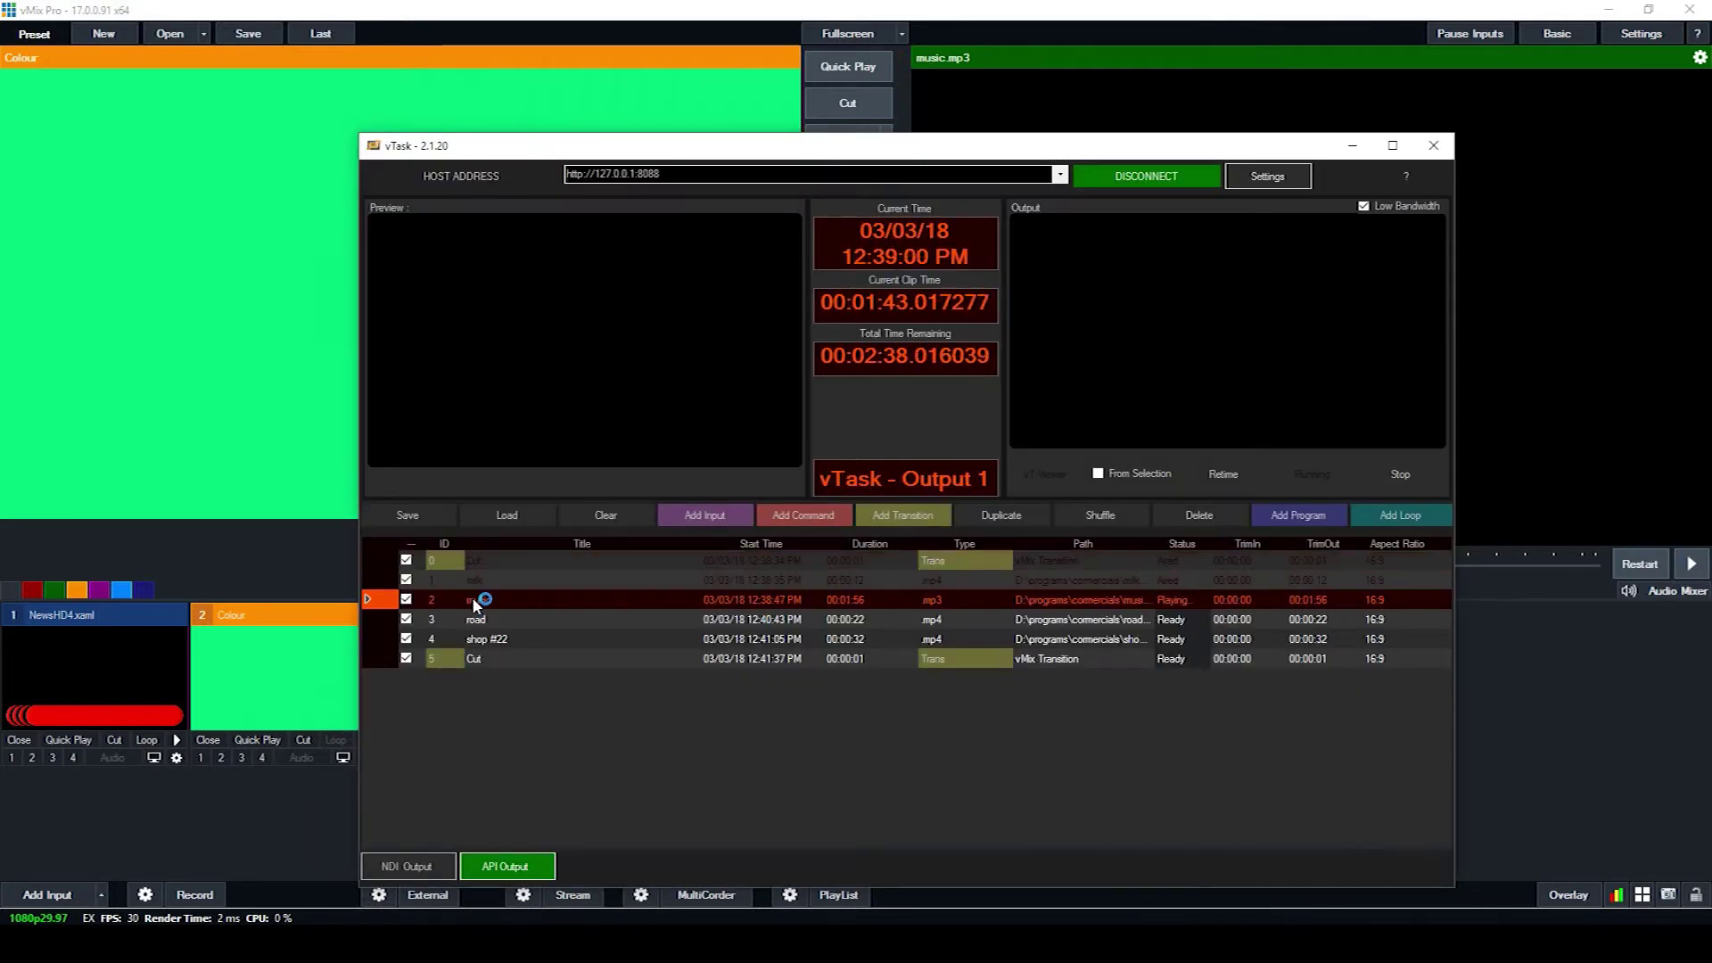
left_click(428, 601)
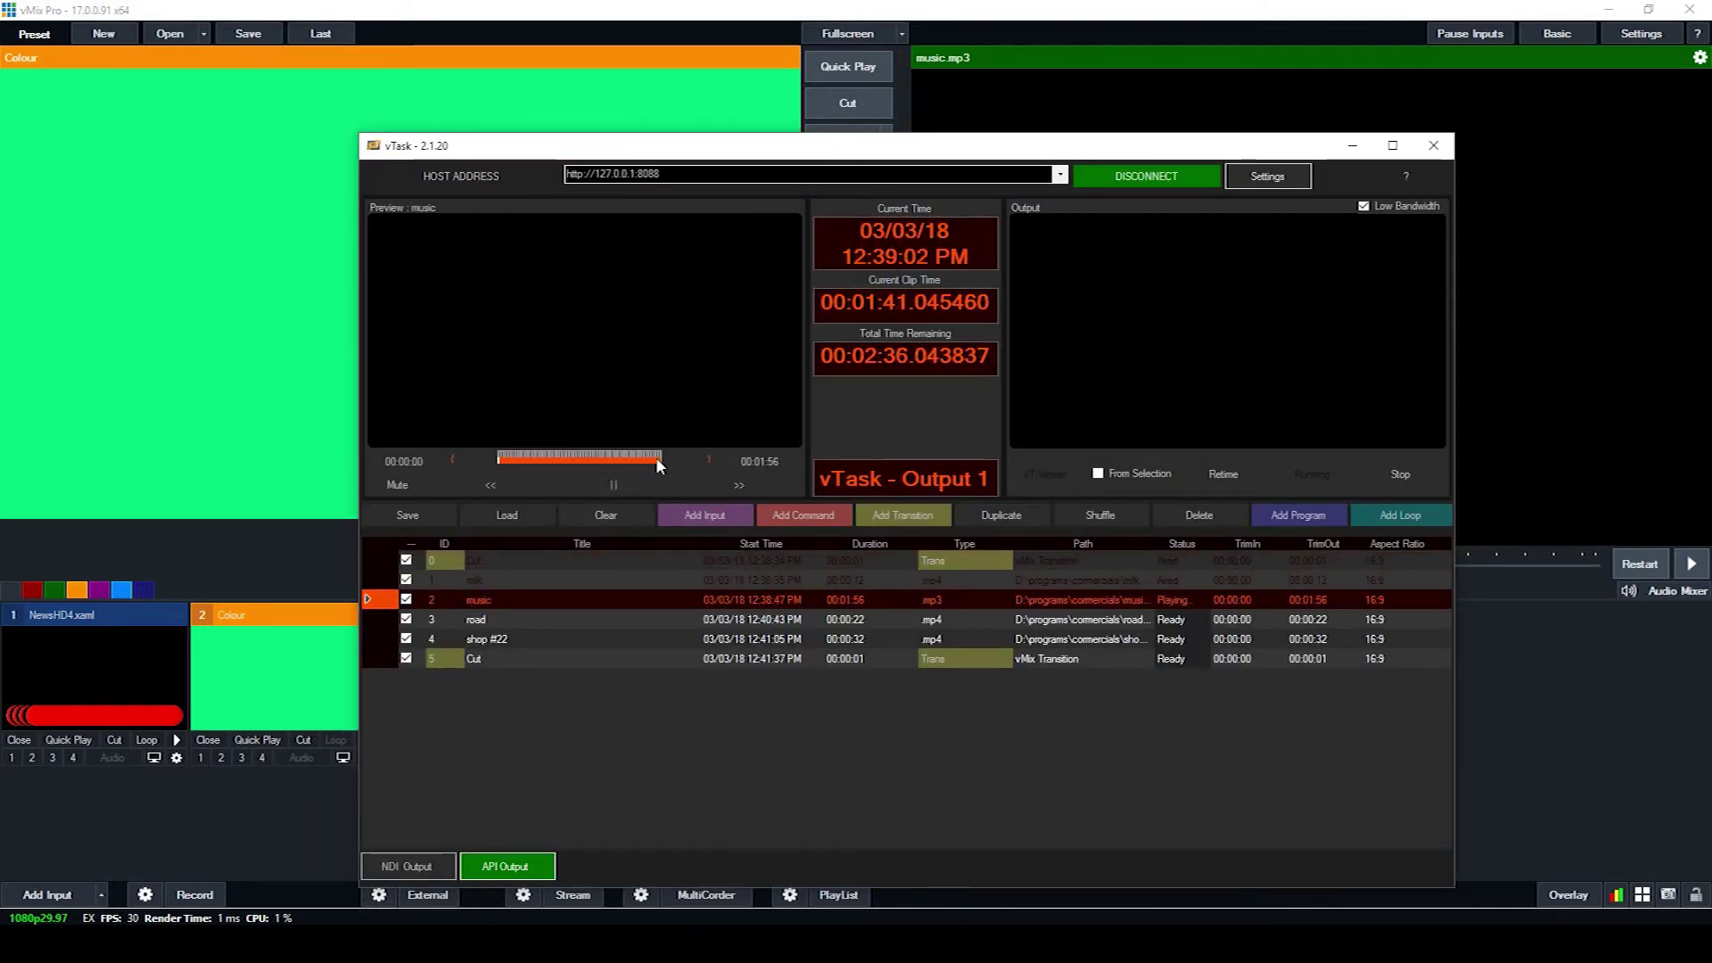
left_click_drag(577, 470, 506, 471)
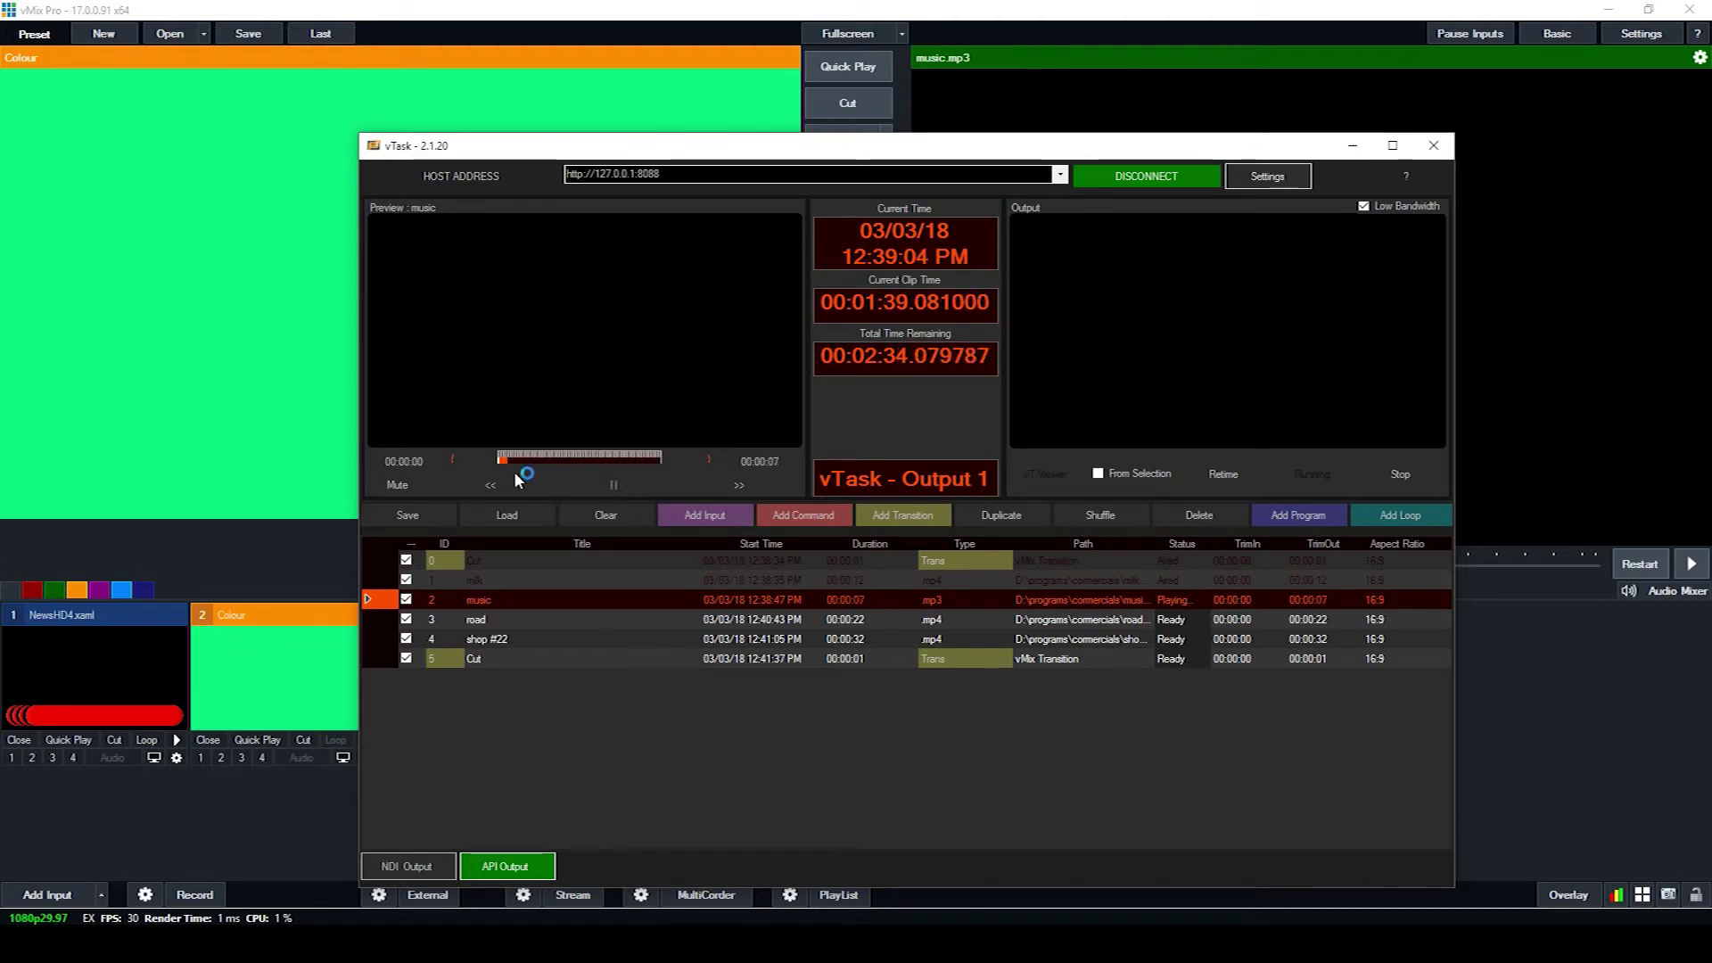
left_click(486, 562)
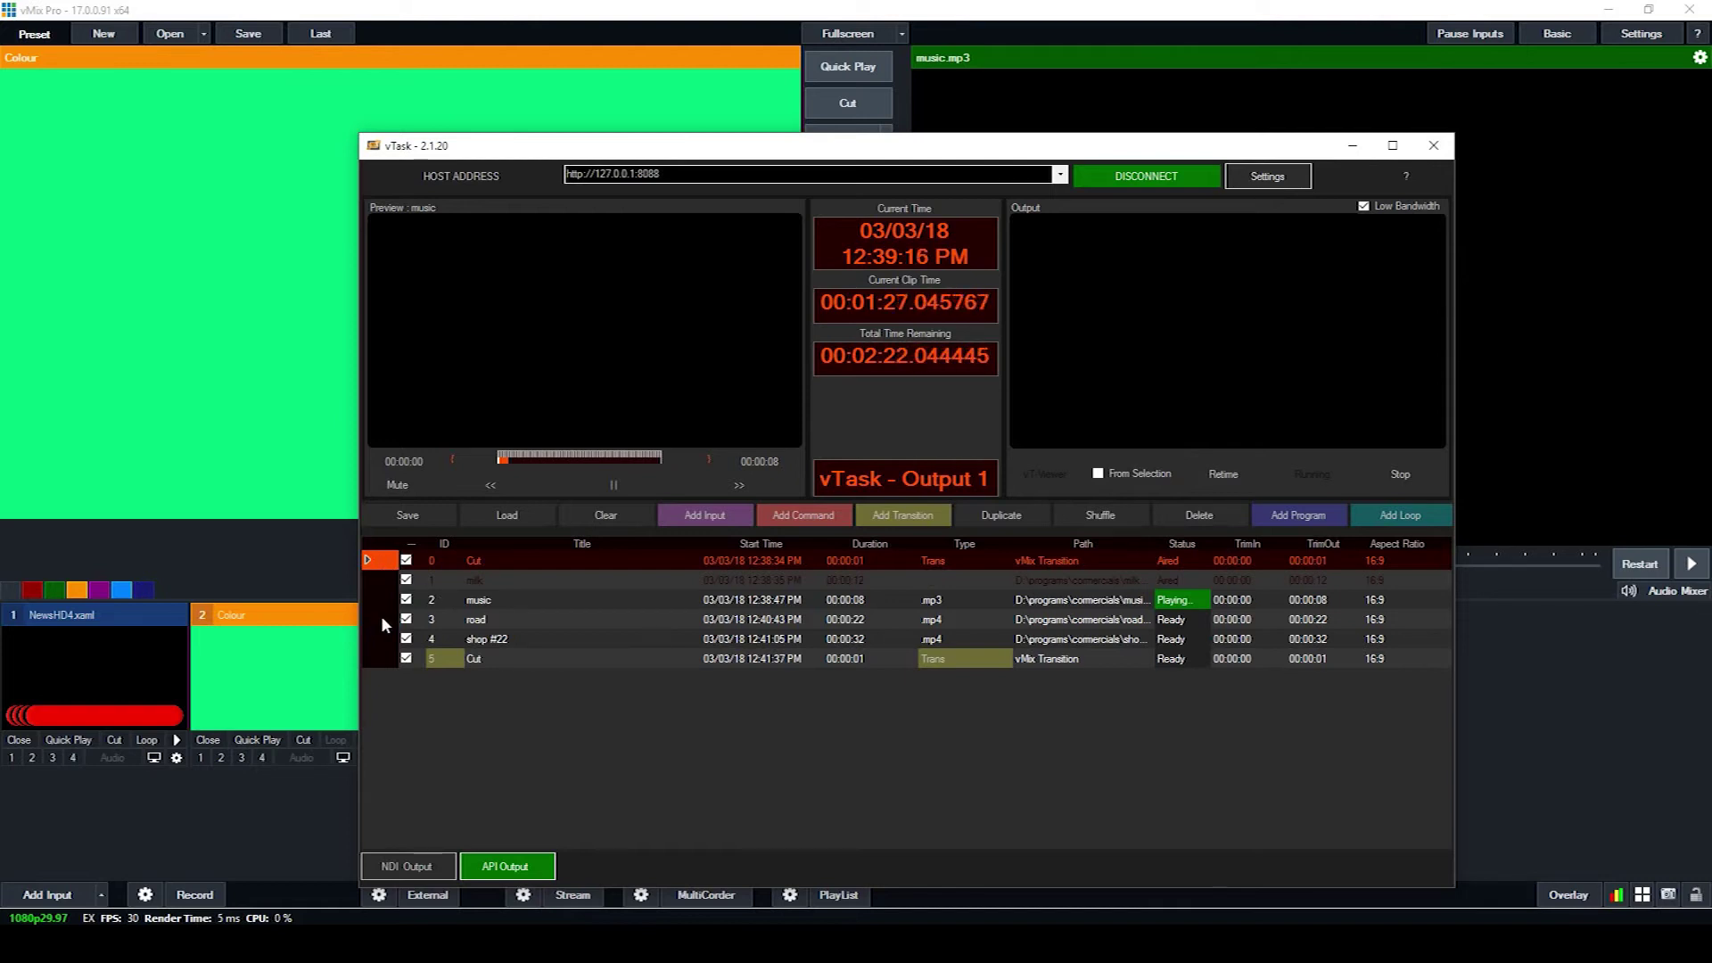
Restart playback from road, re-tick rows 0–2, and move the vTask window lower right
double_click(381, 615)
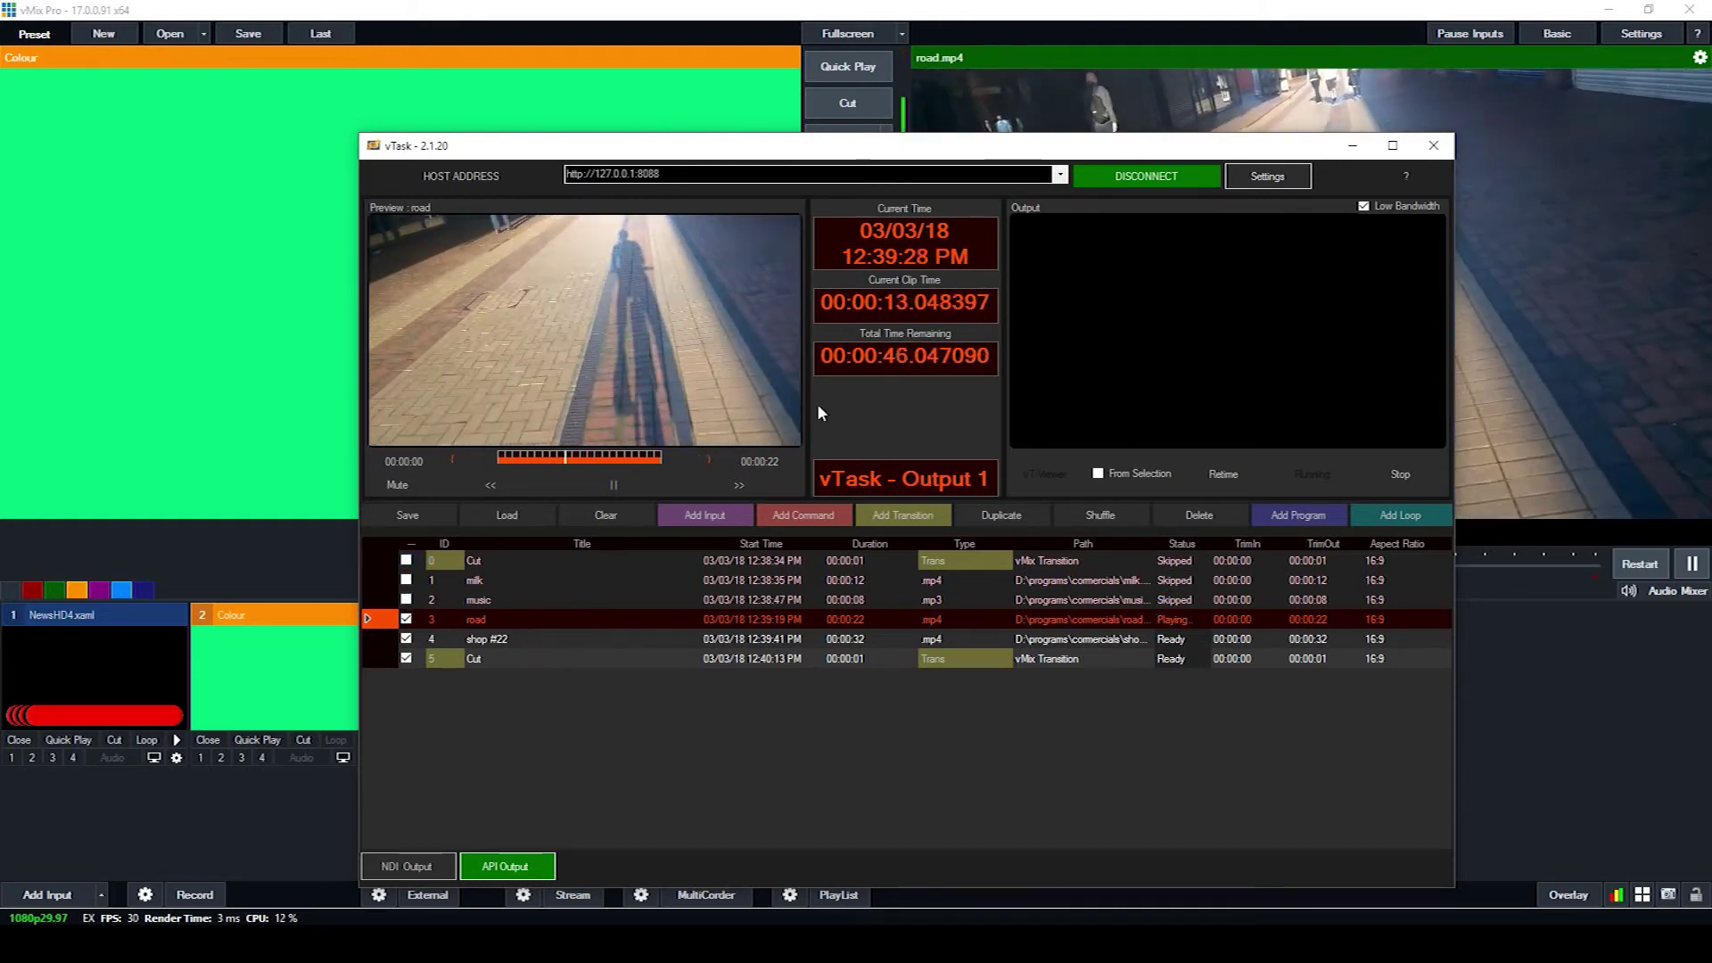
left_click(386, 568)
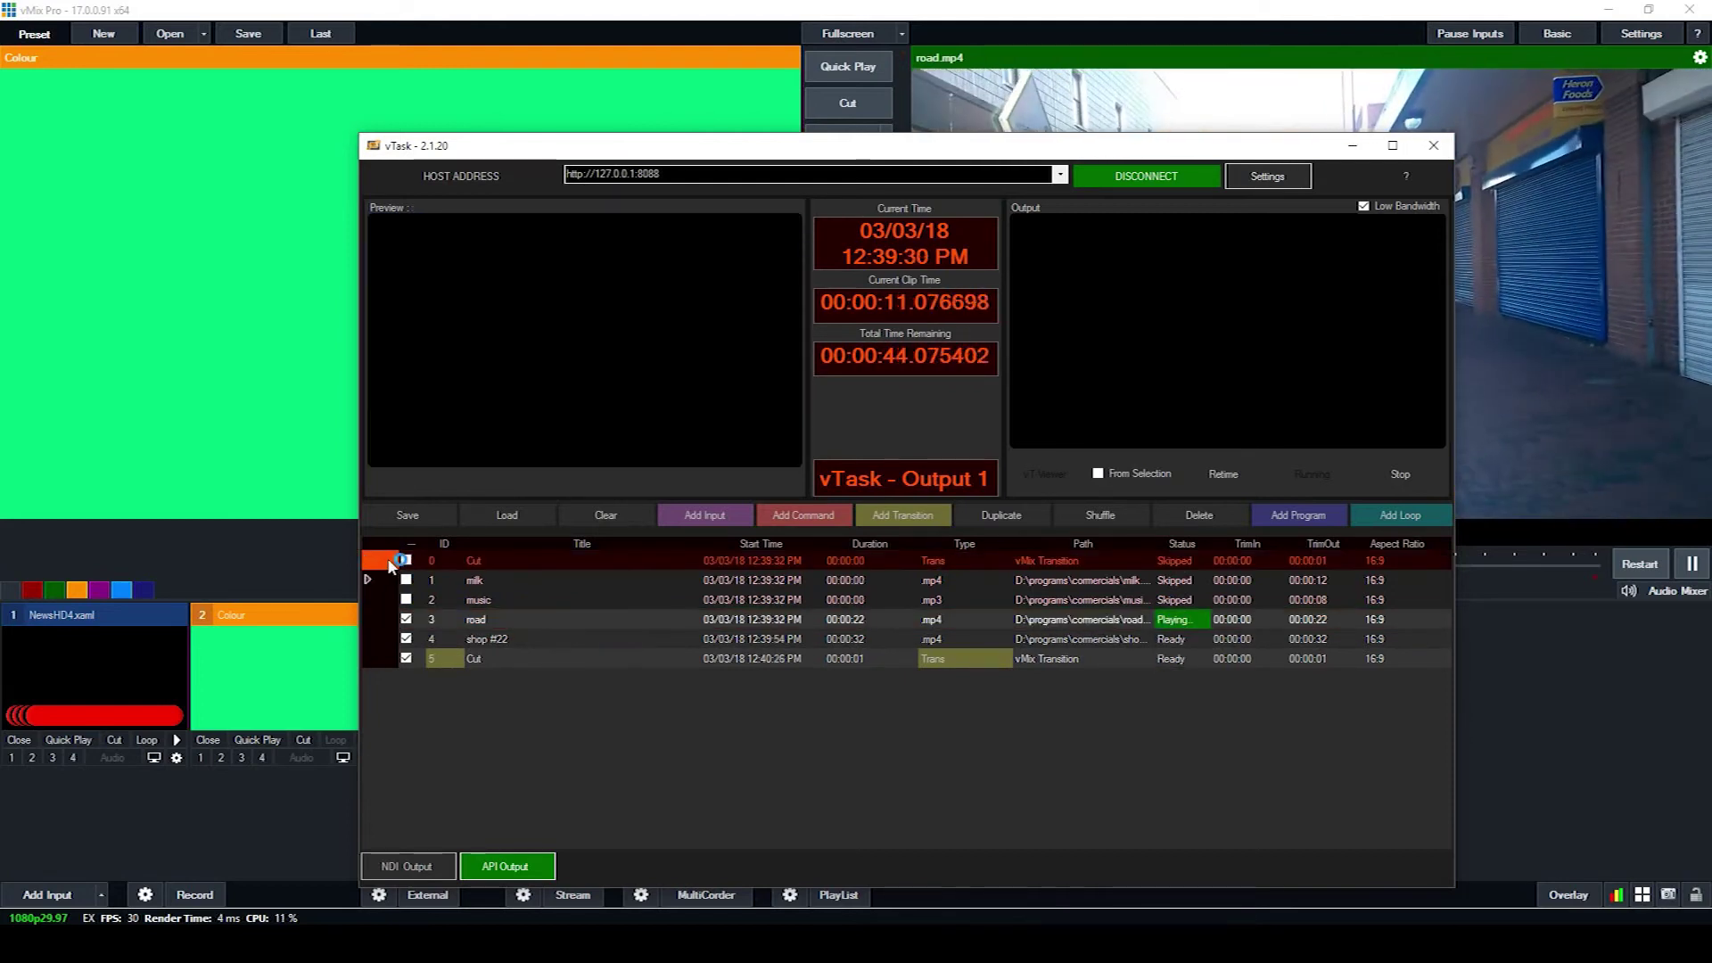
left_click(406, 561)
left_click(405, 580)
left_click(406, 599)
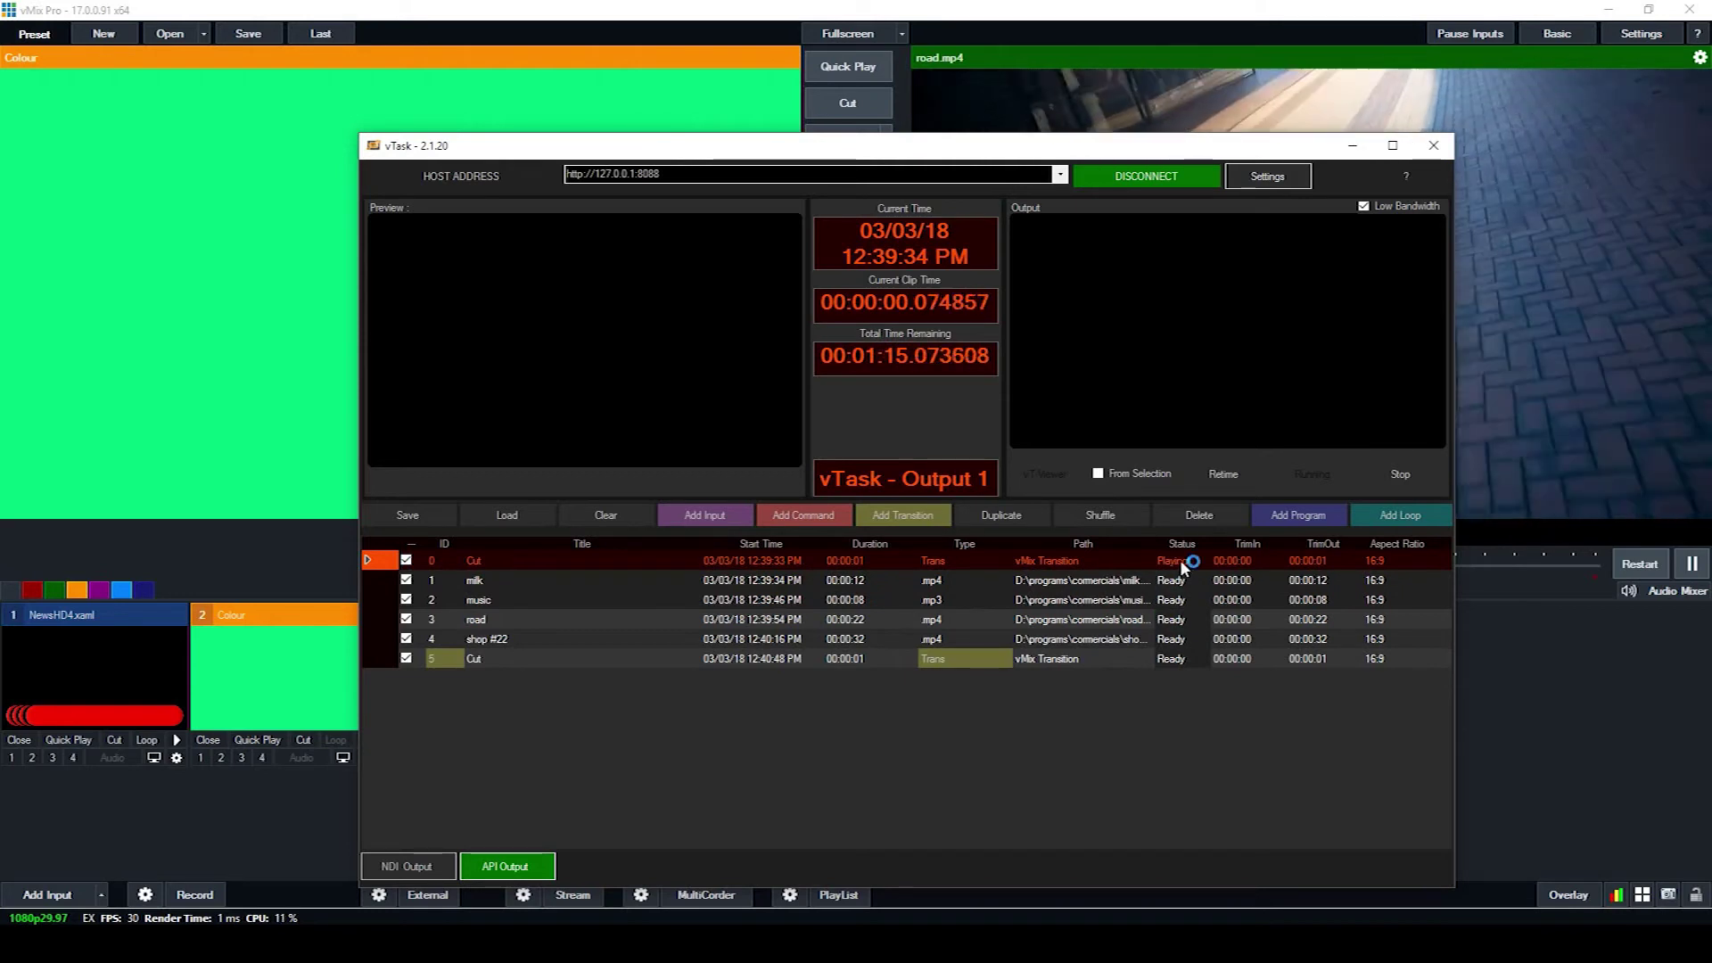
left_click_drag(1188, 150, 1374, 758)
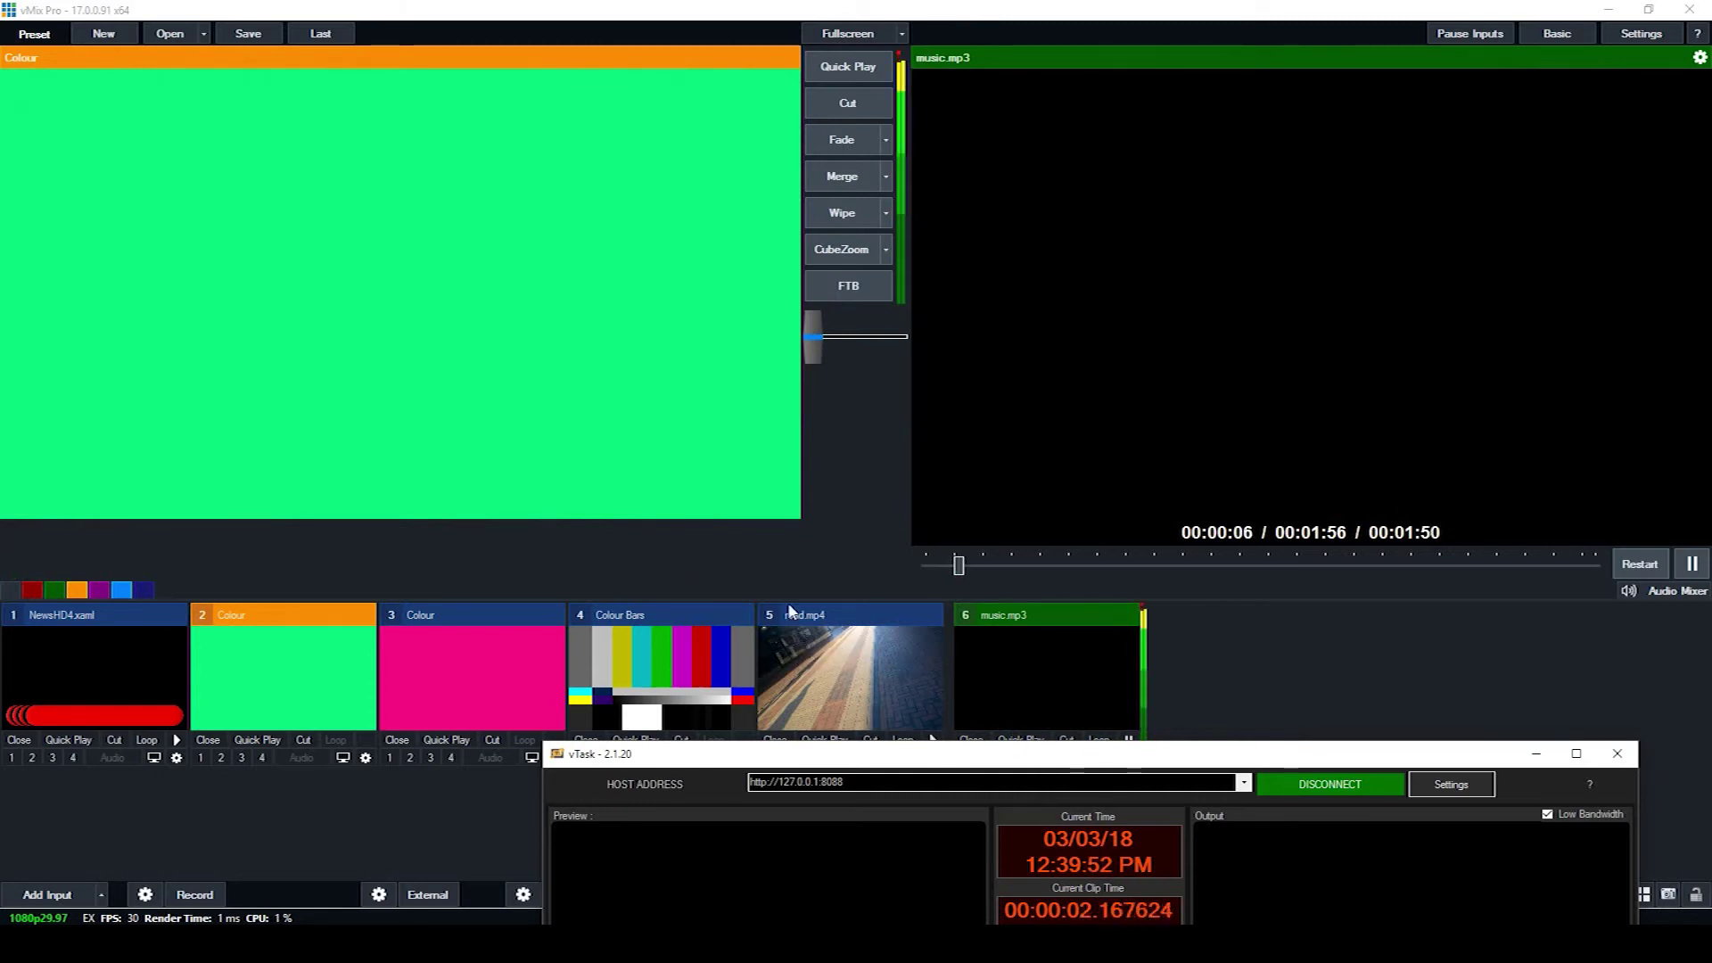
Reposition the vTask window, switch to NDI Output and start the playlist
left_click_drag(1024, 763, 961, 805)
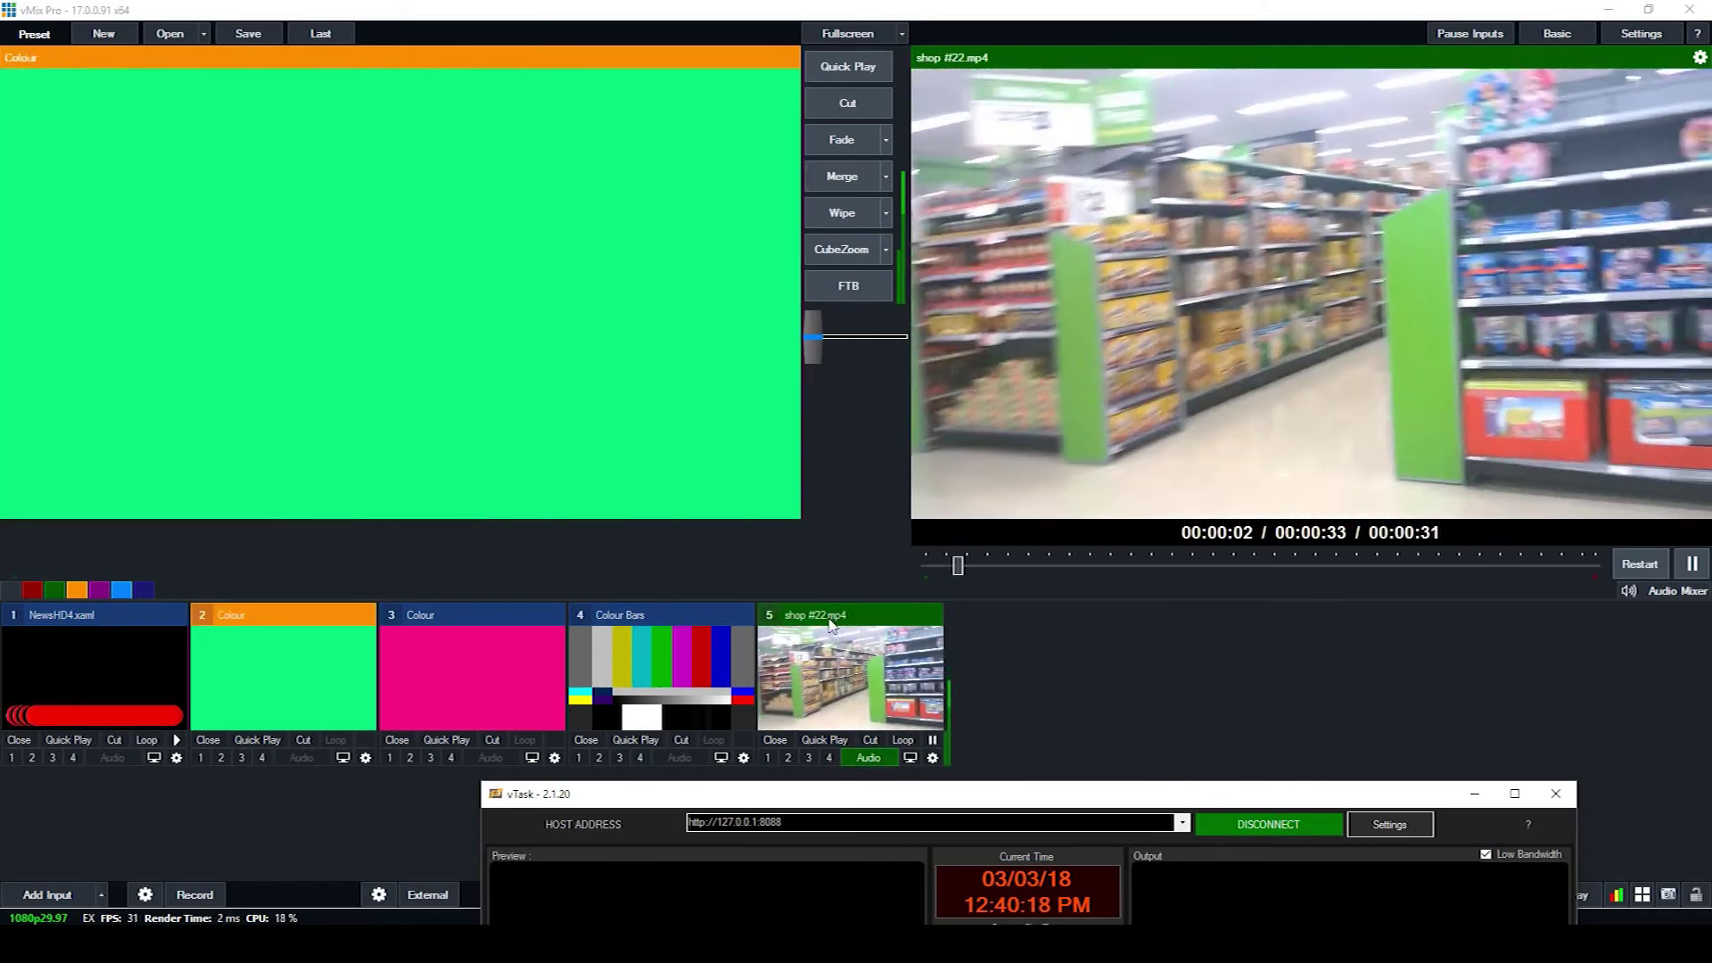
left_click_drag(1136, 788, 1131, 720)
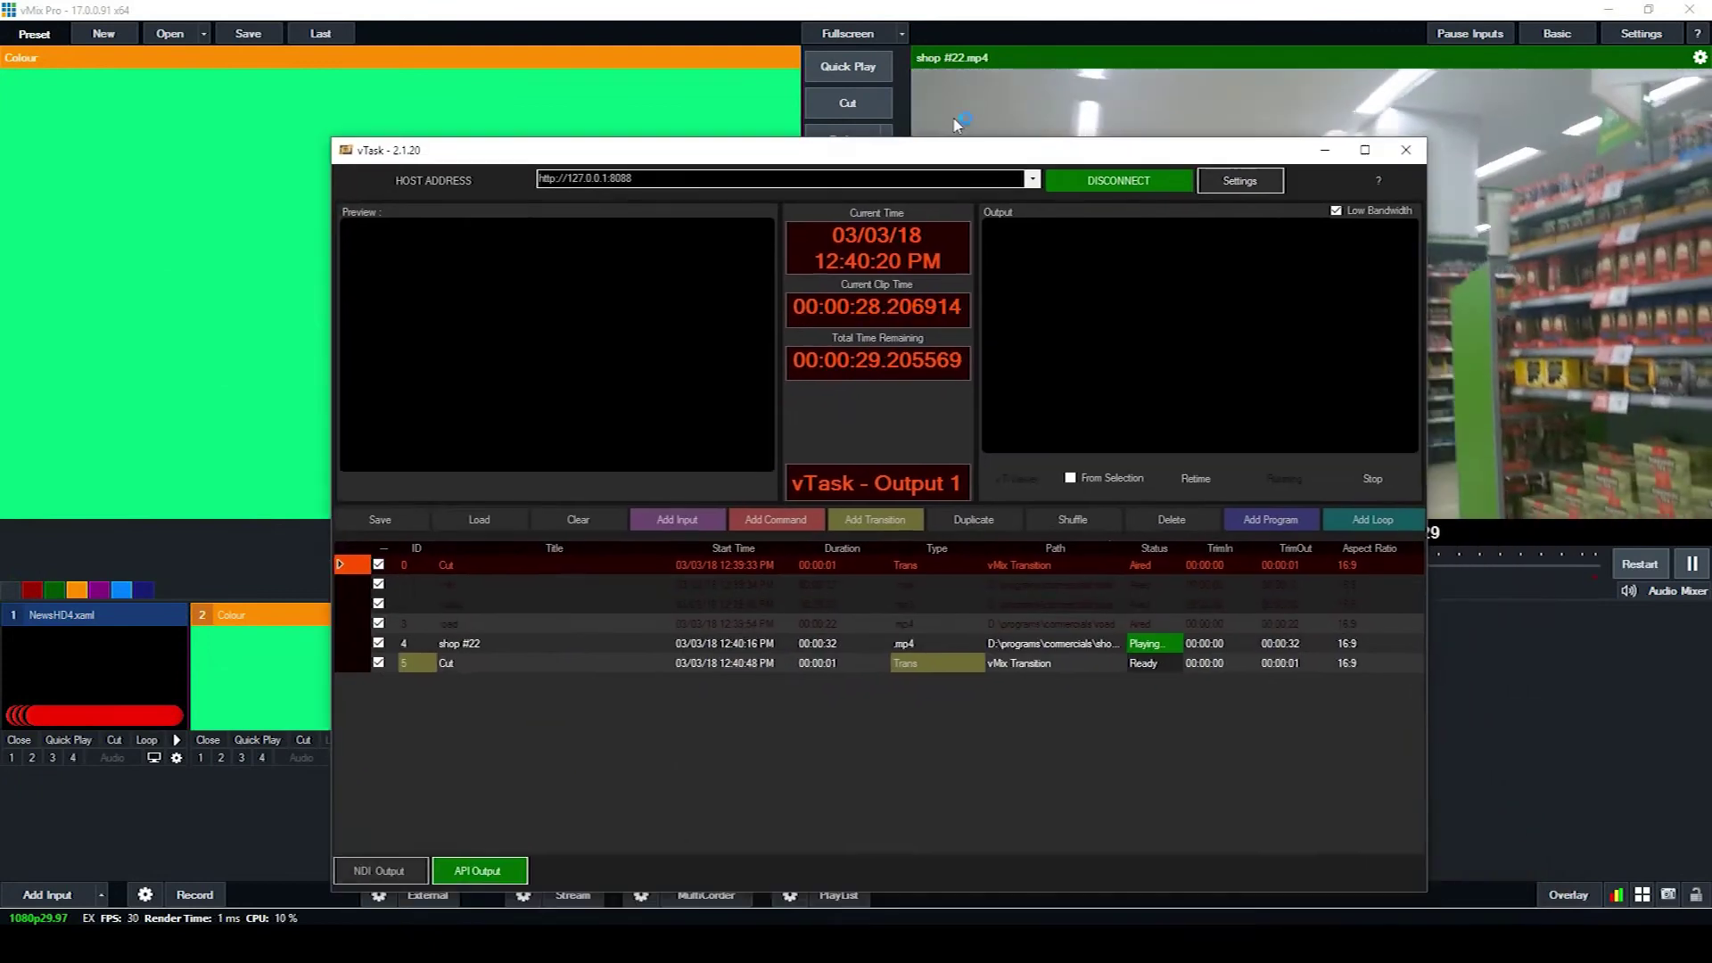
left_click_drag(956, 150, 923, 127)
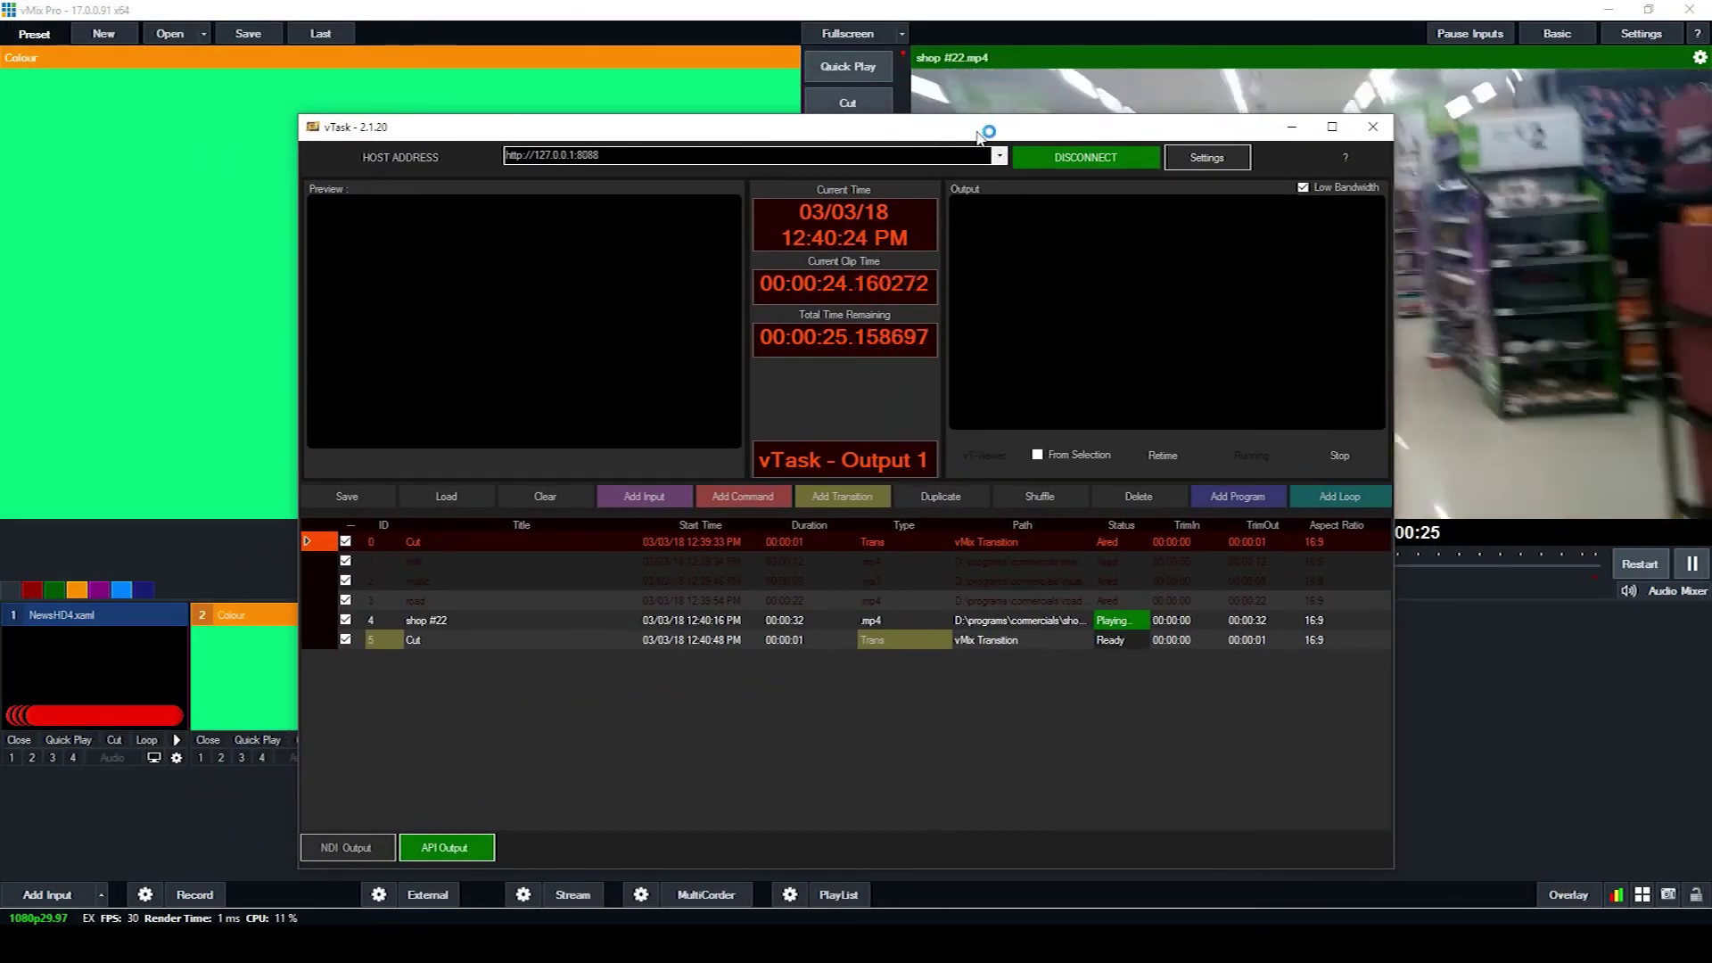
left_click_drag(978, 133, 1005, 134)
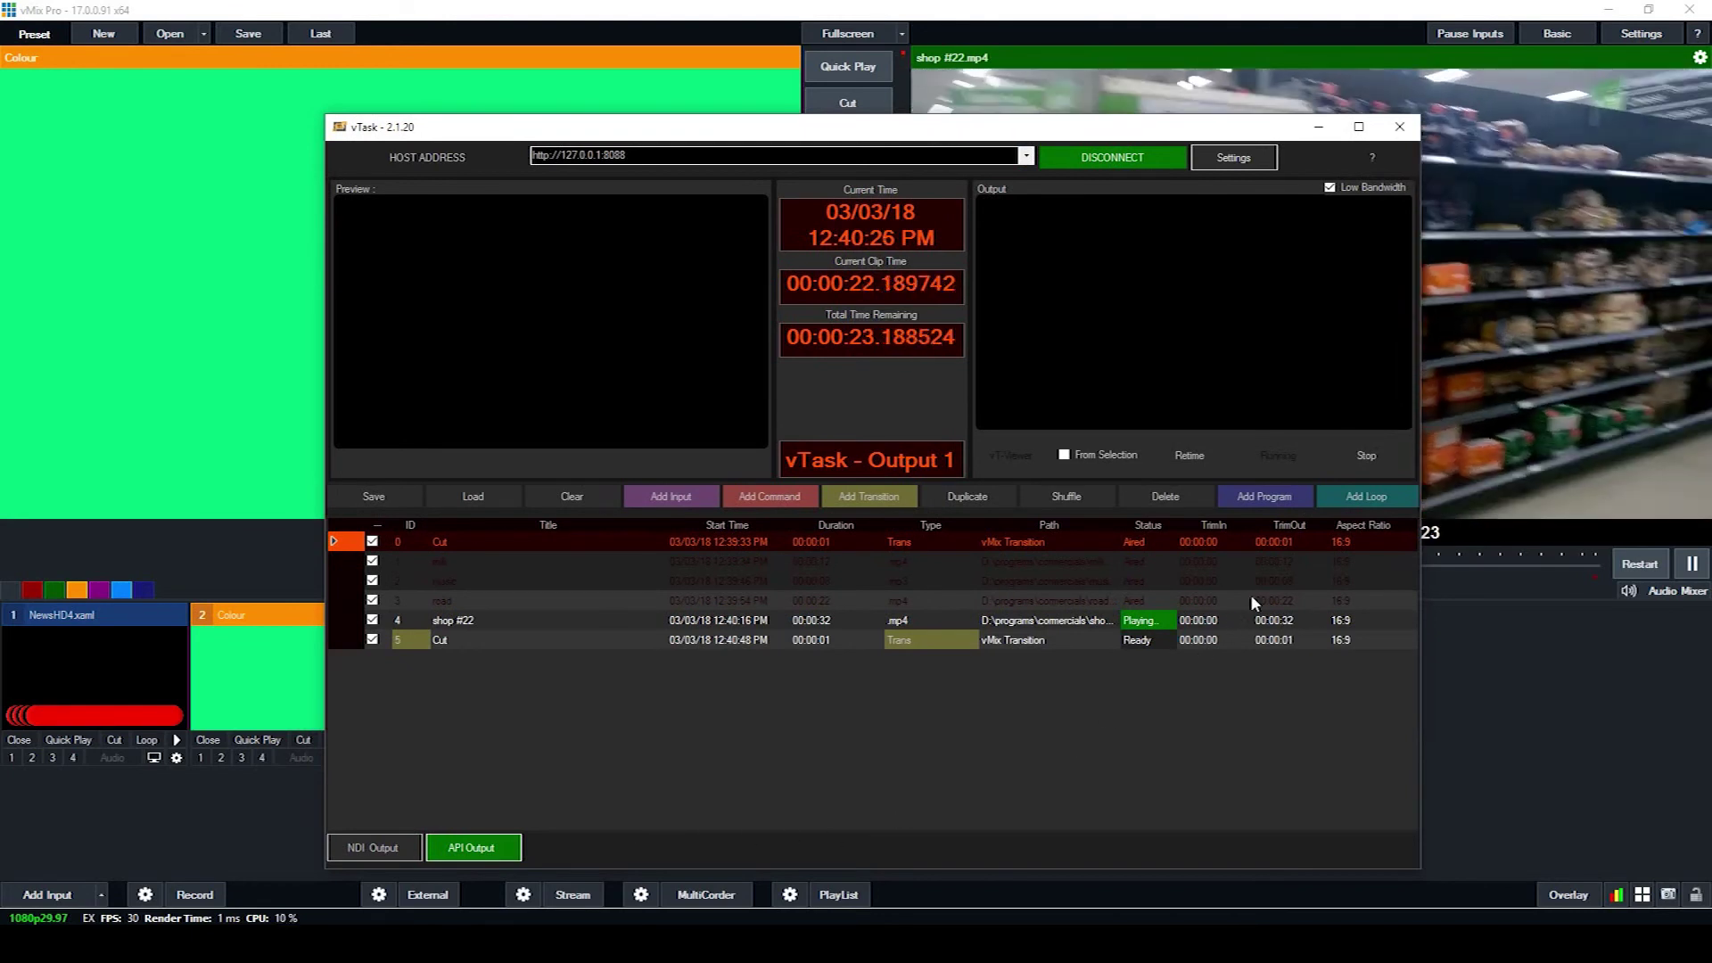
left_click(375, 854)
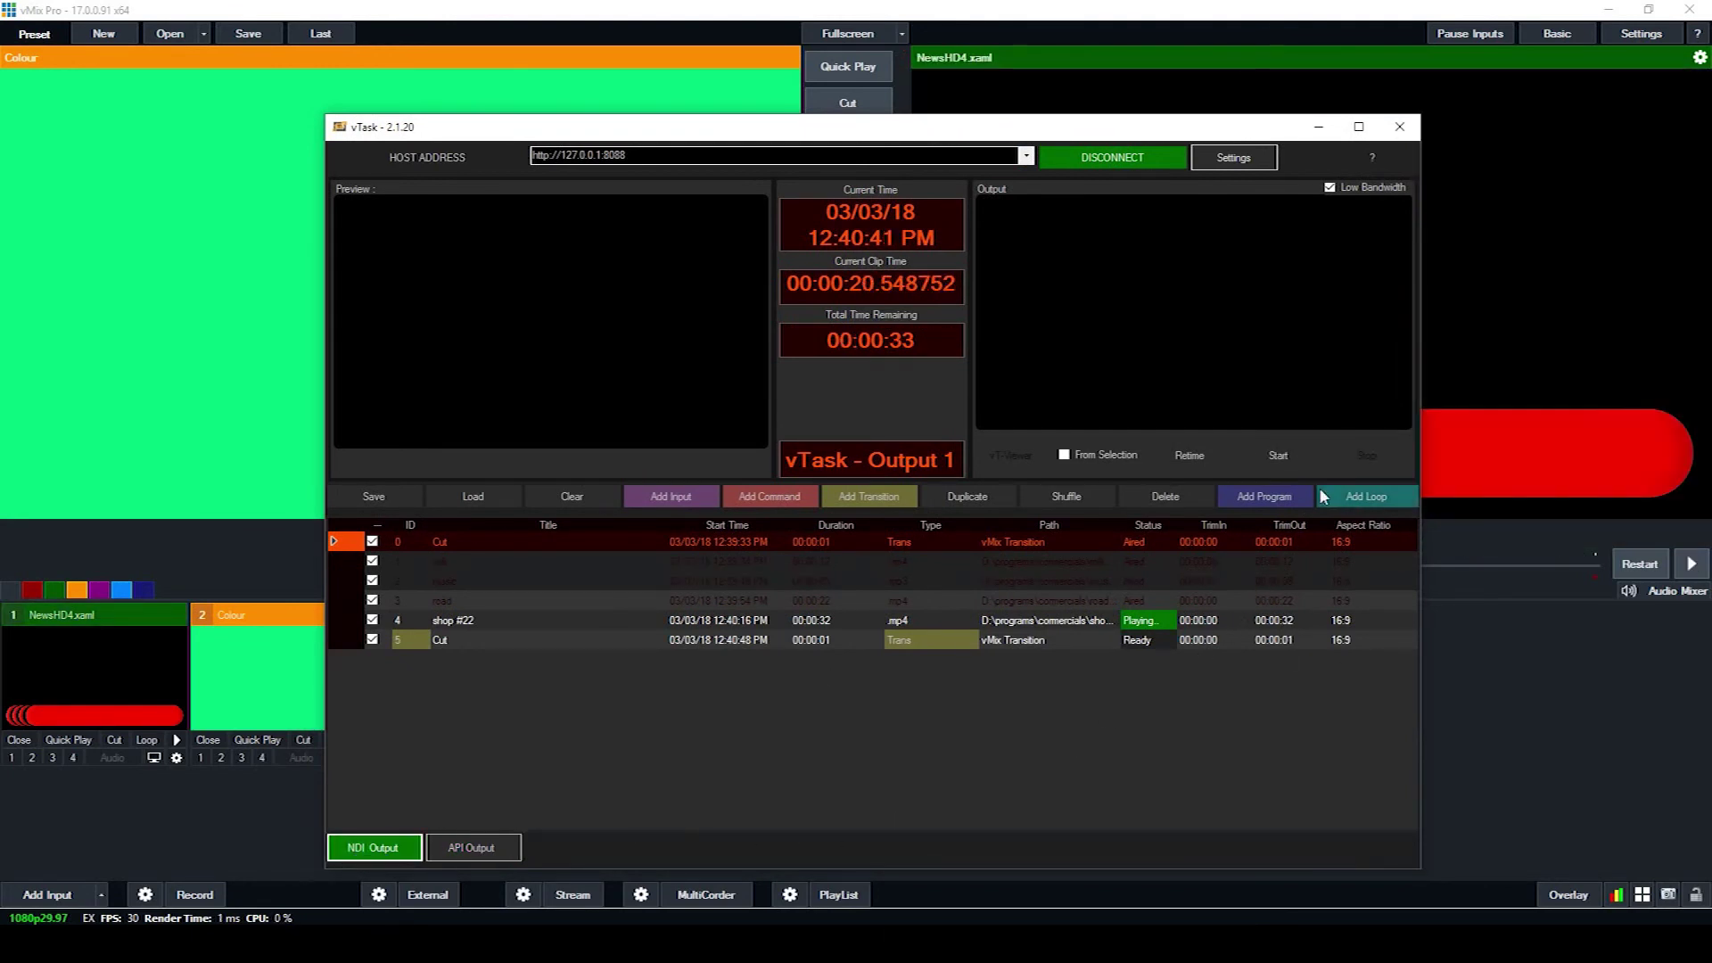
left_click(1291, 462)
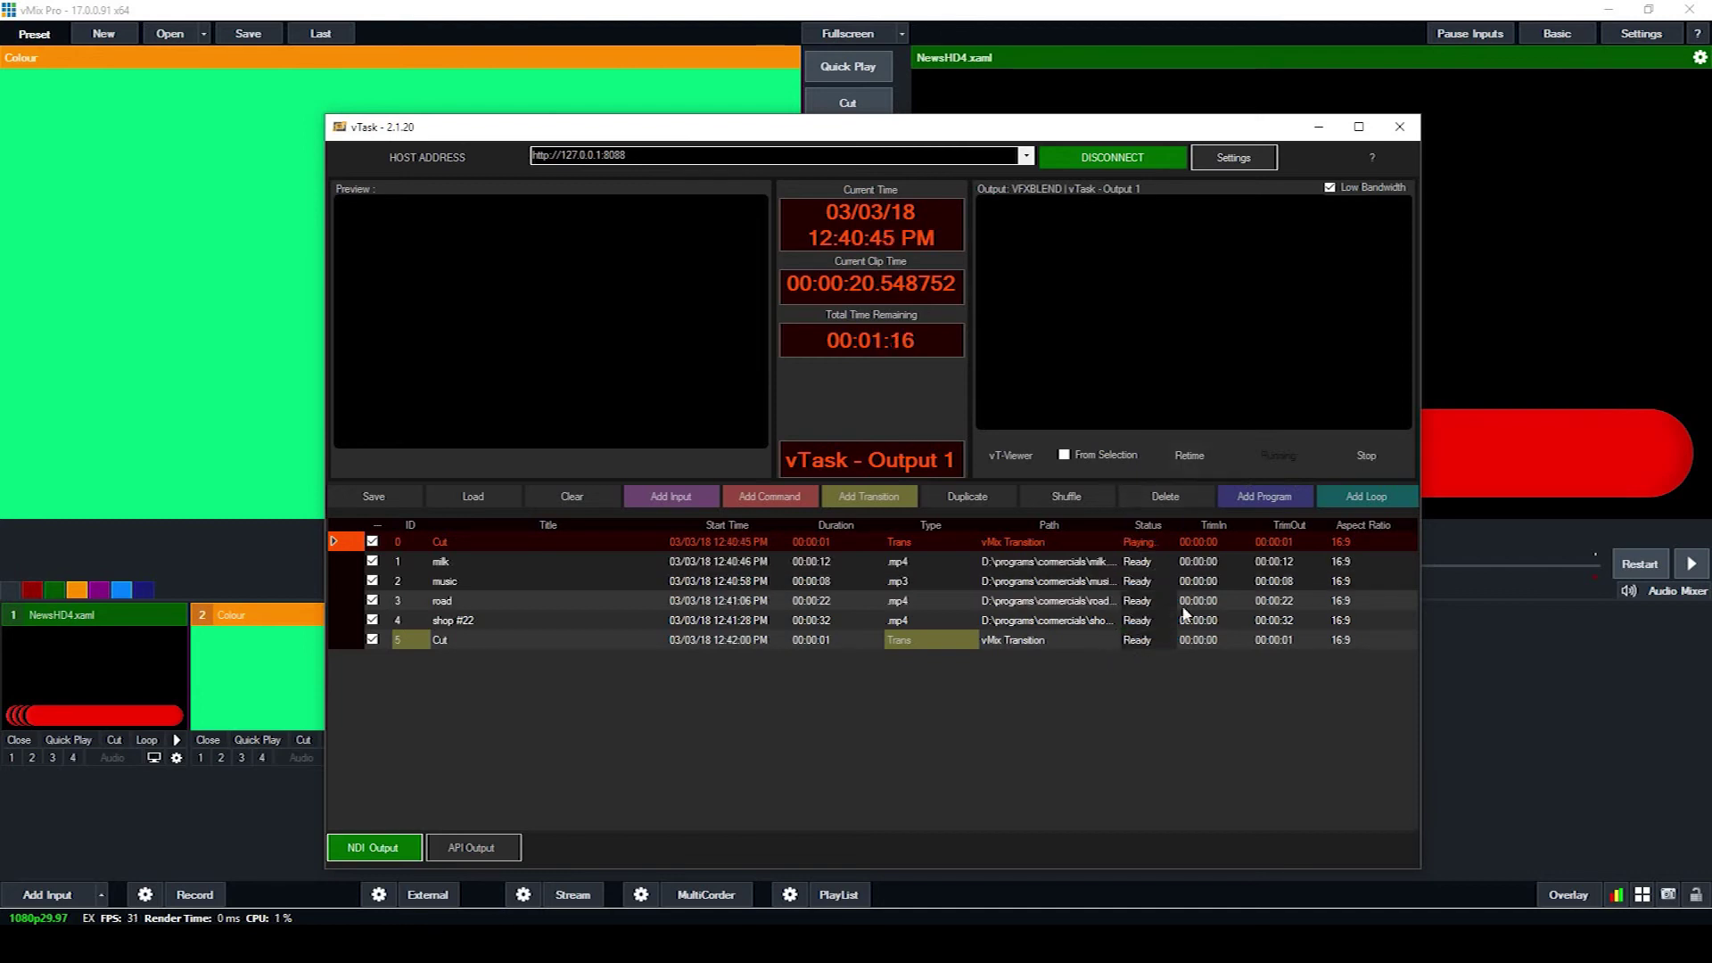
Add the NDI source 'vTask - Output 1' to vMix as input 5
key("alt+Tab")
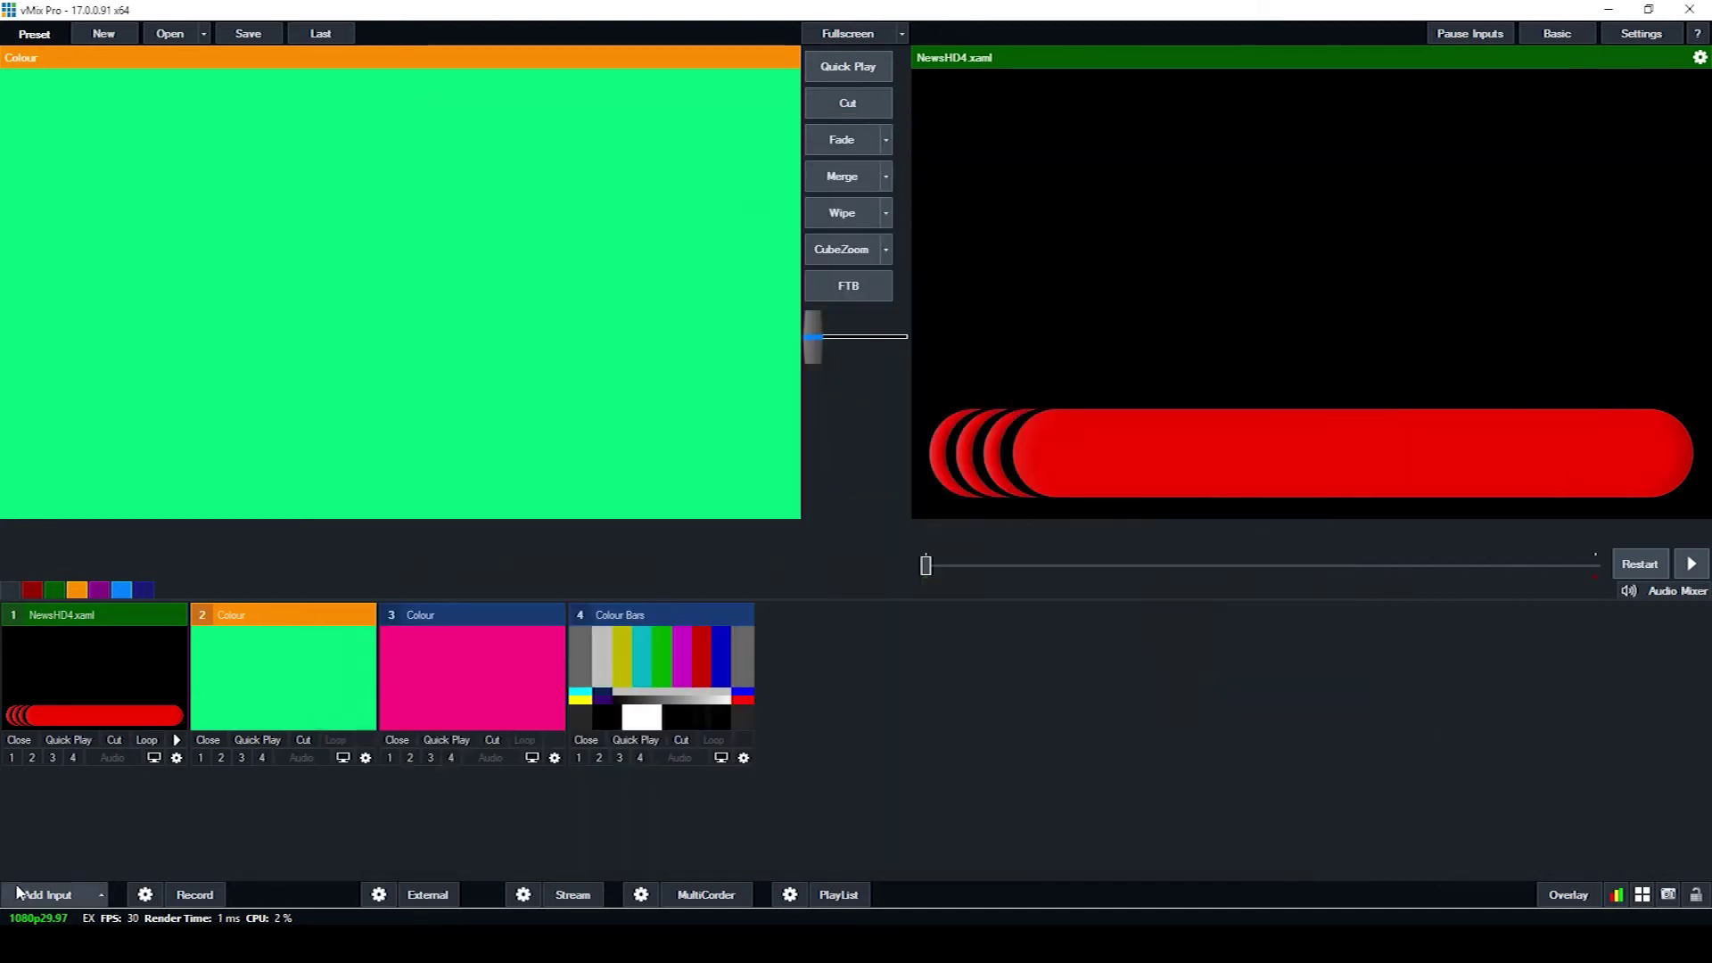
left_click(45, 895)
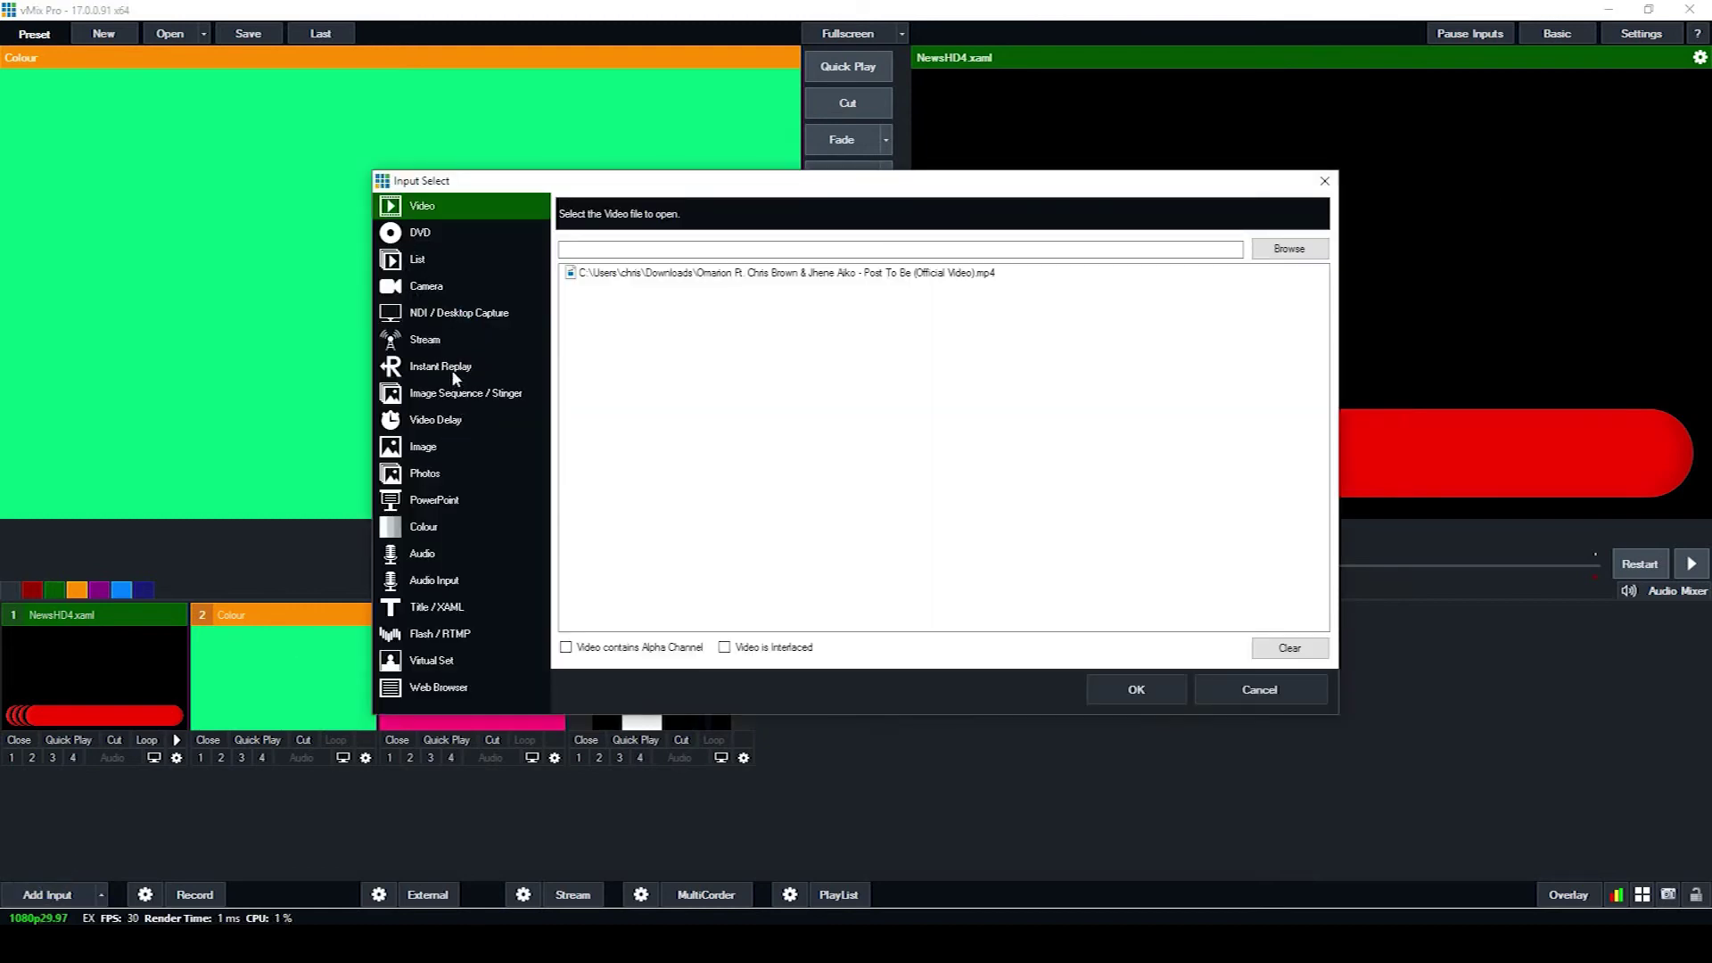
left_click(442, 316)
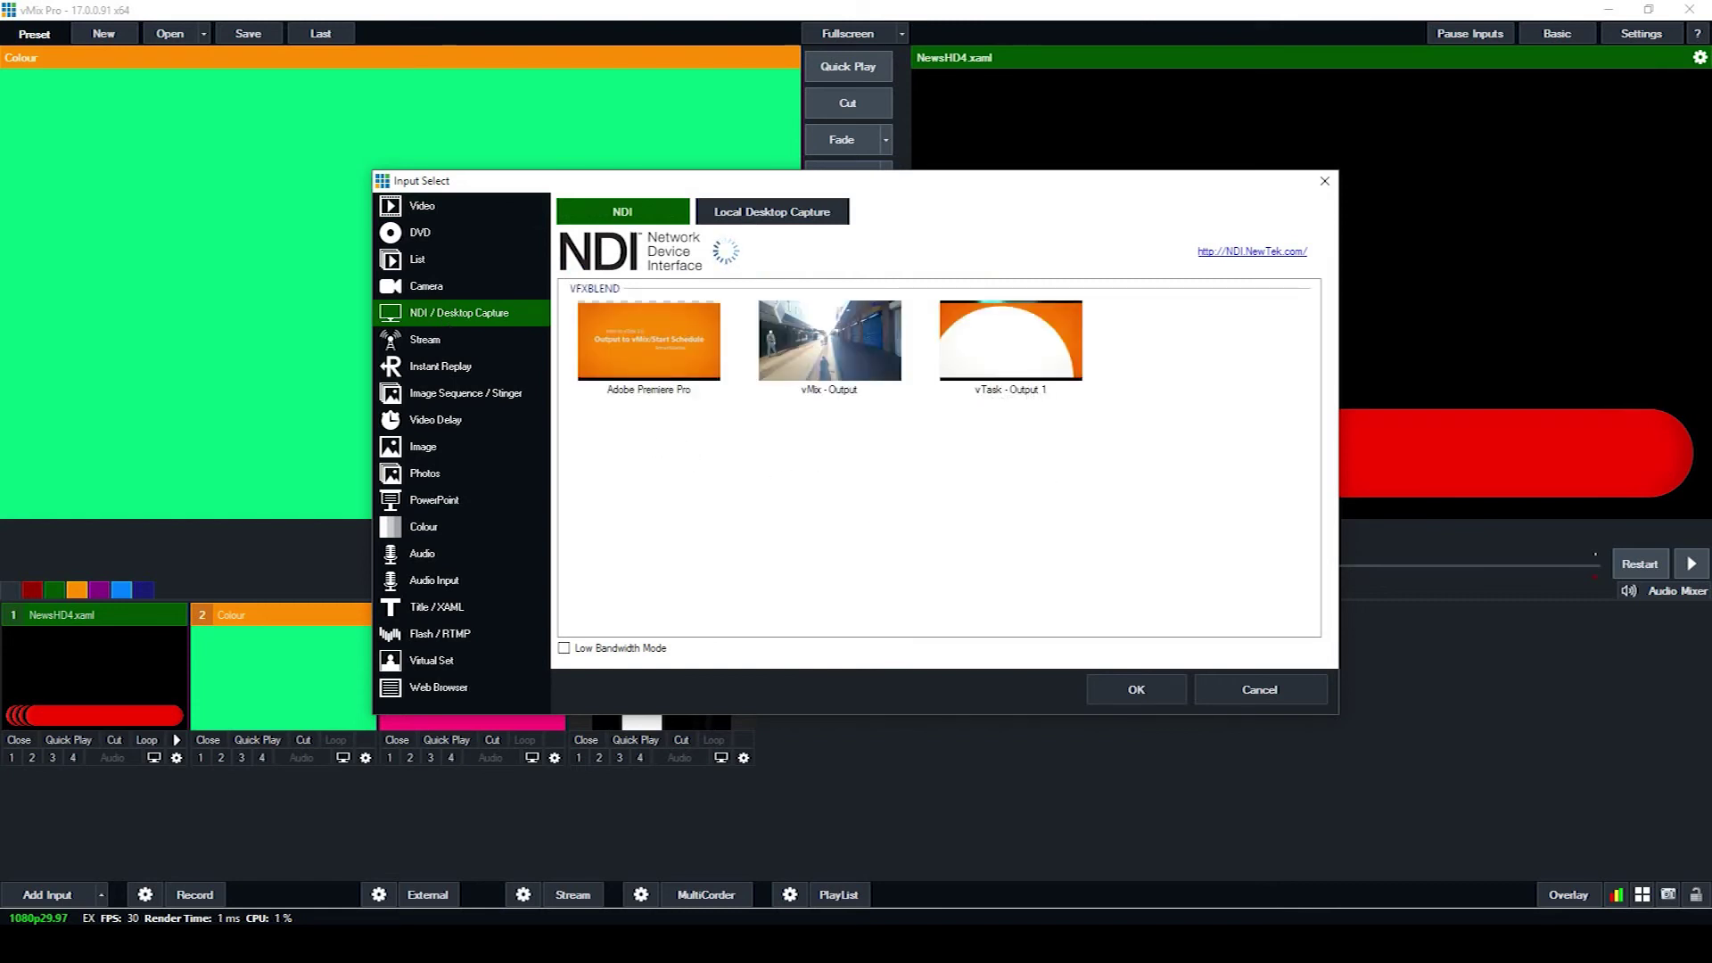
left_click(1454, 861)
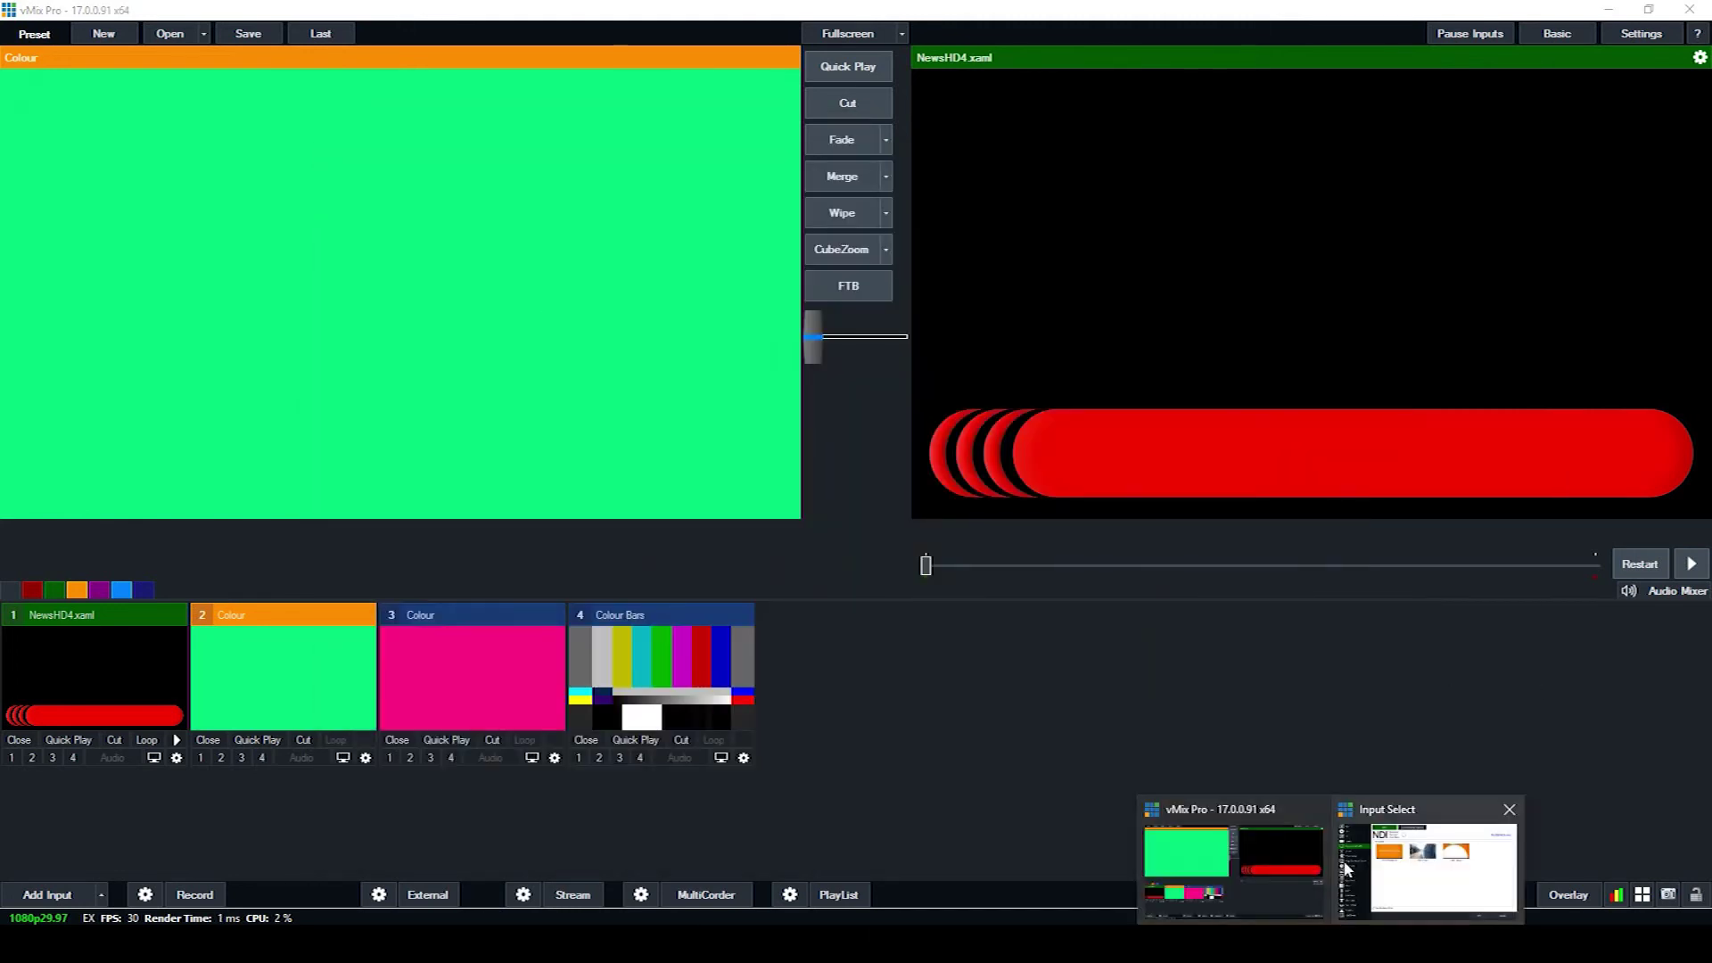
left_click(1433, 860)
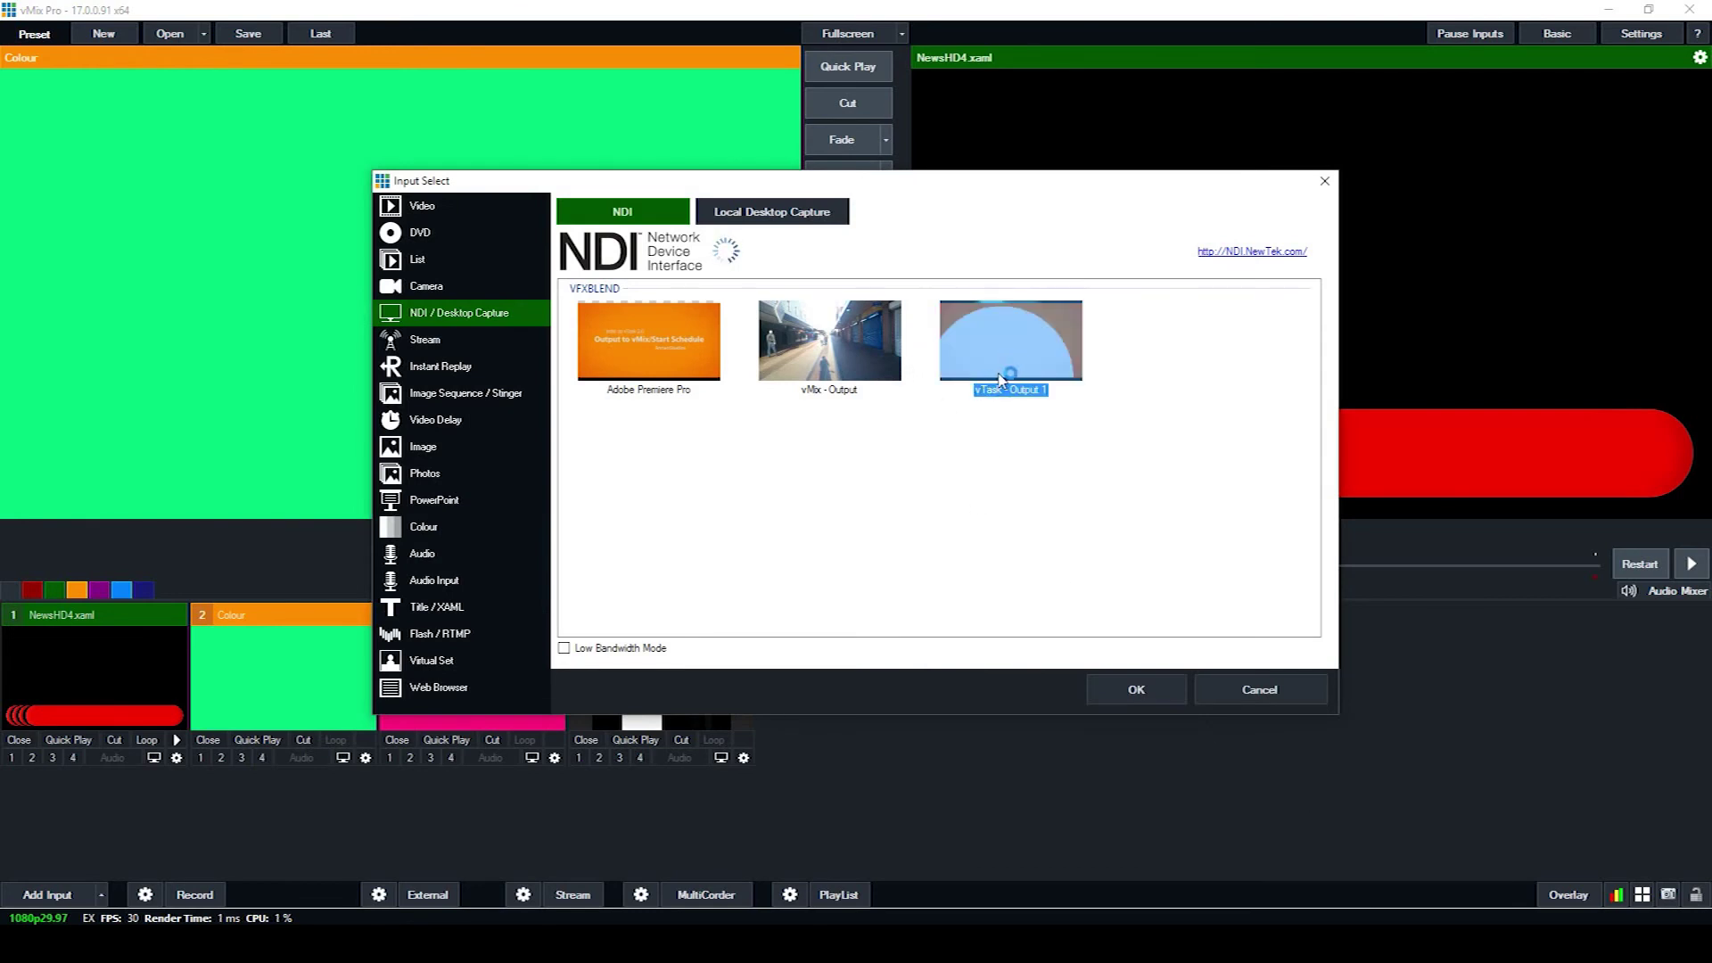
left_click(1147, 693)
left_click(870, 692)
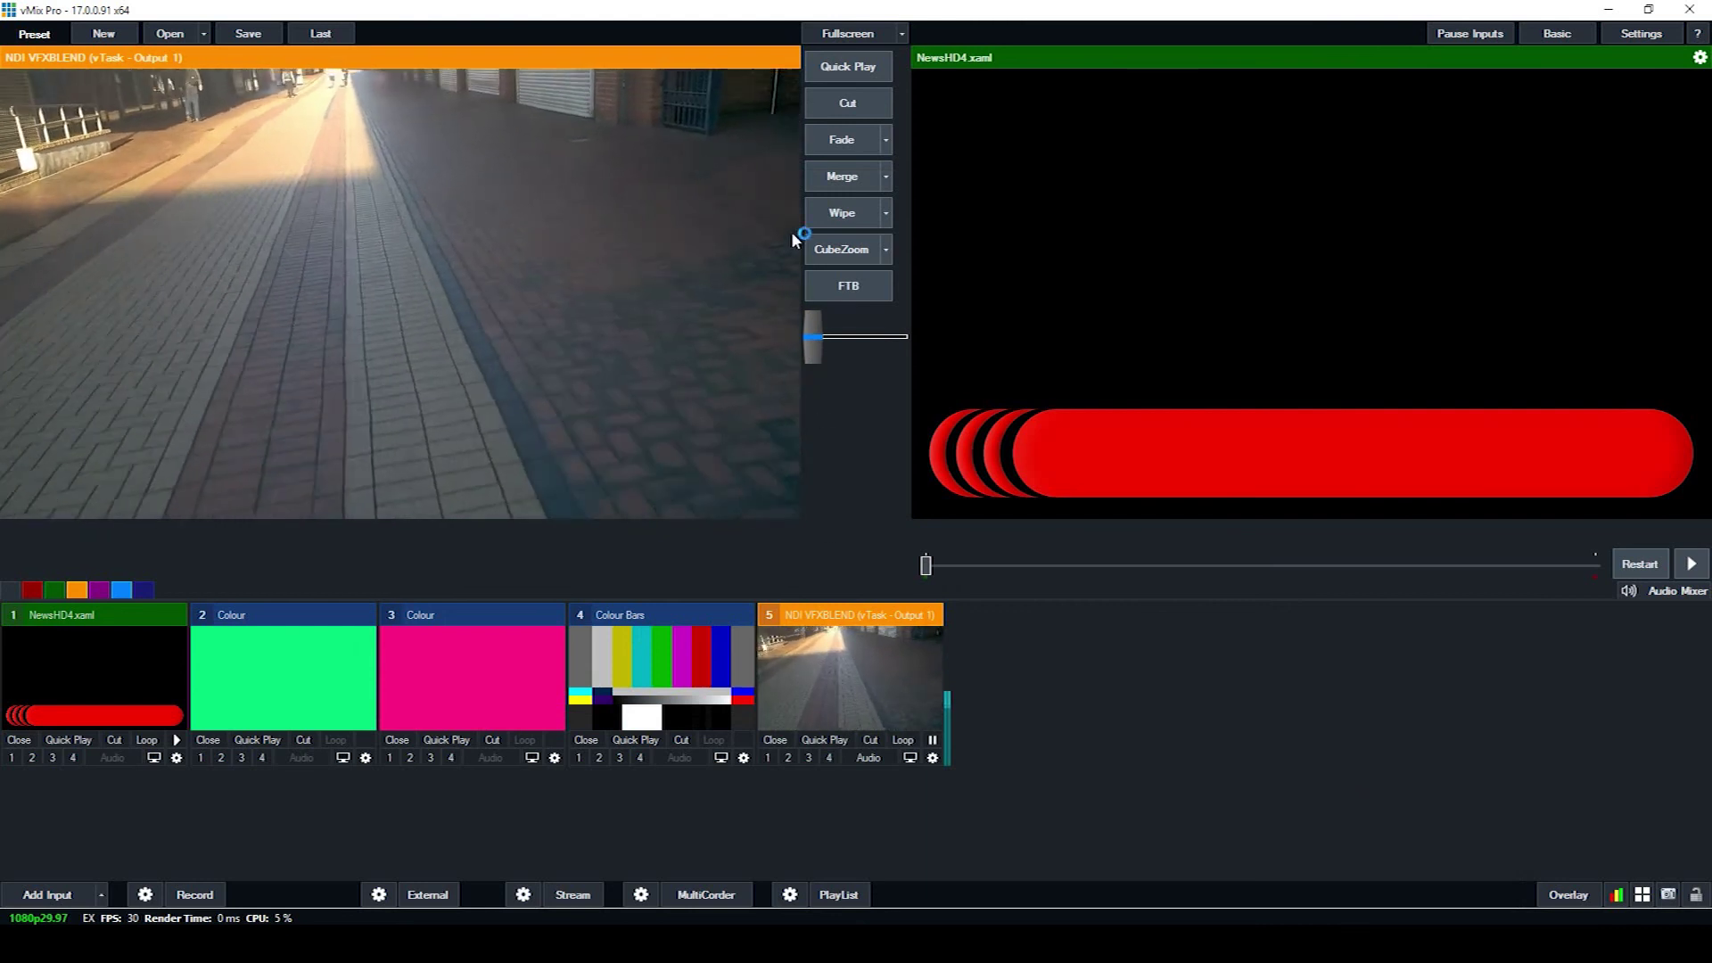
Fade the vTask NDI input to Program and return to the vTask window
left_click(821, 143)
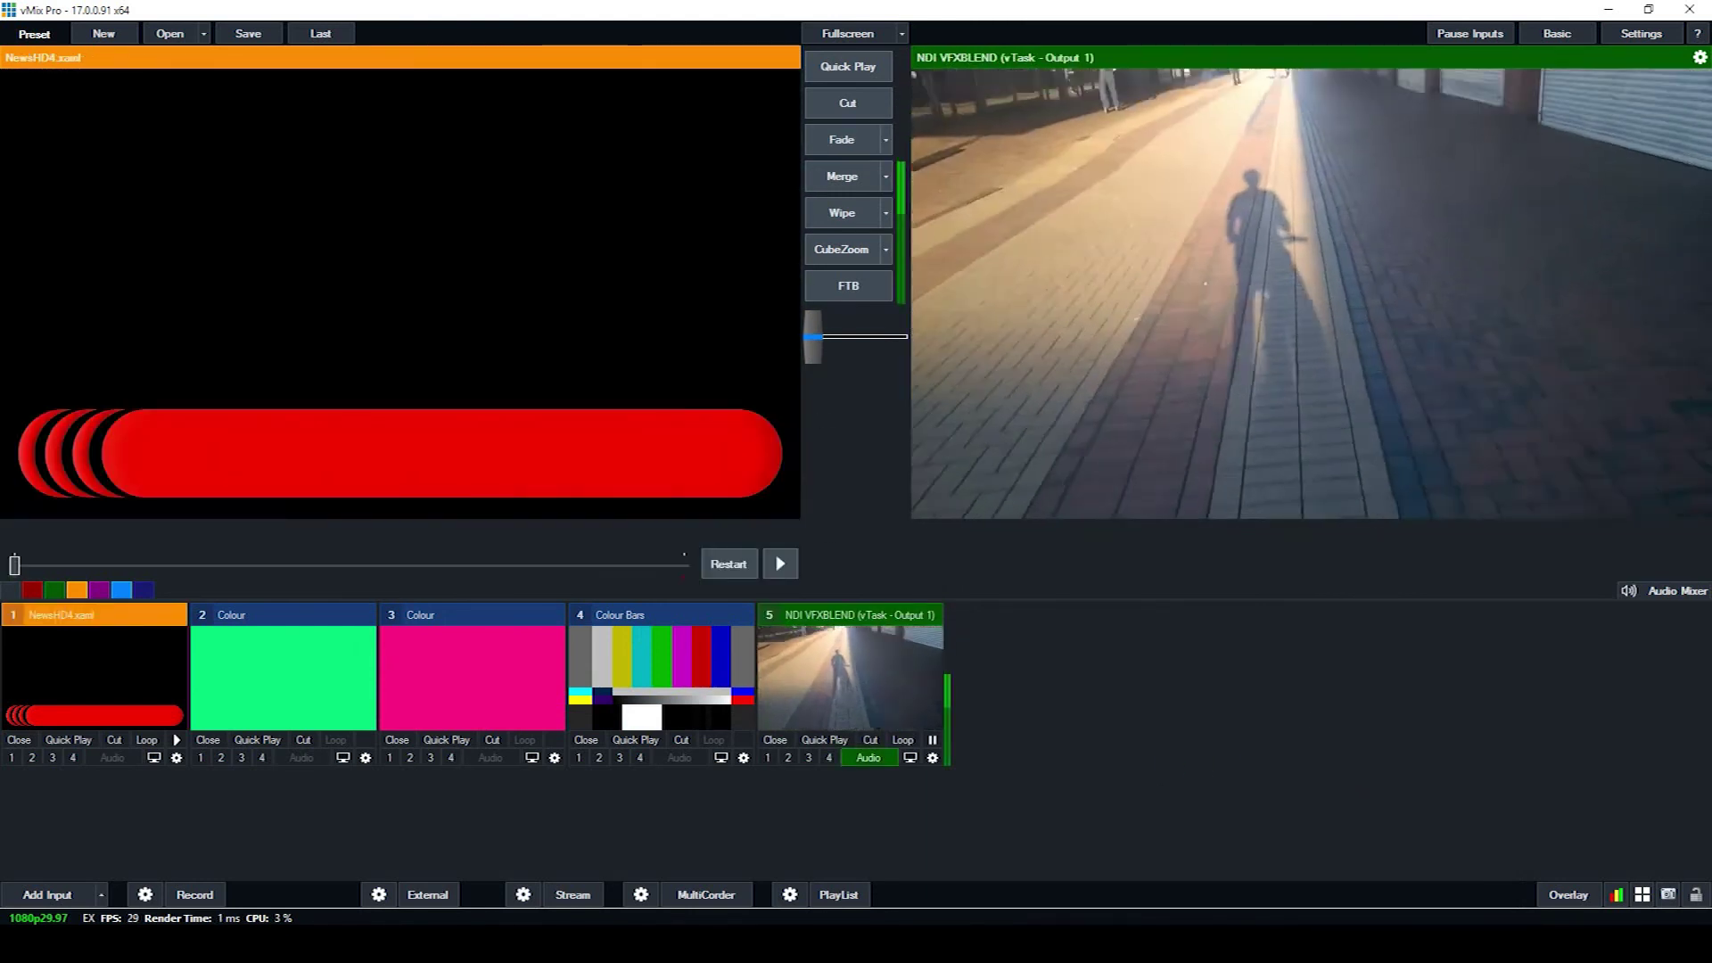
key("alt+Tab")
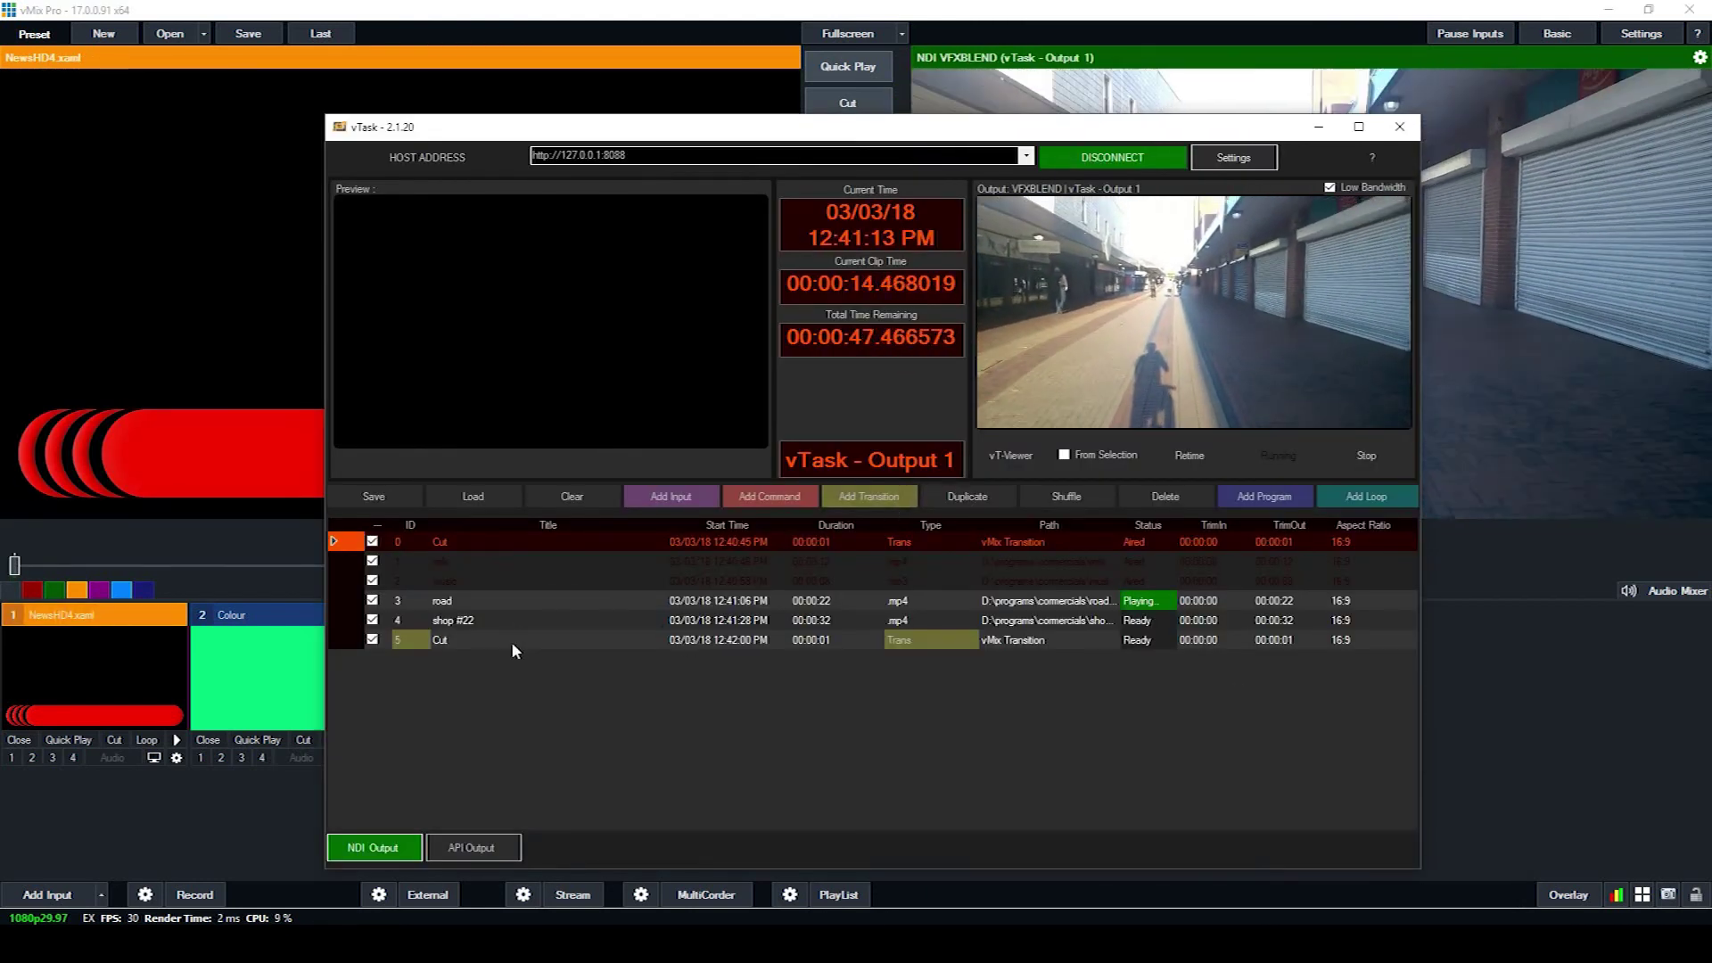